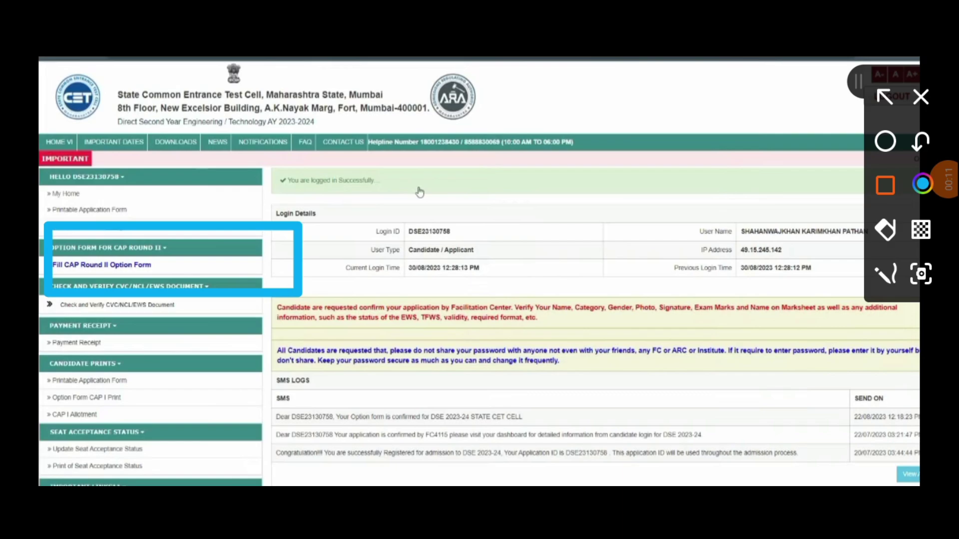
Draw an arrow pointing at the Fill CAP Round II Option Form link and open that form
left_click(885, 96)
left_click_drag(369, 205, 210, 257)
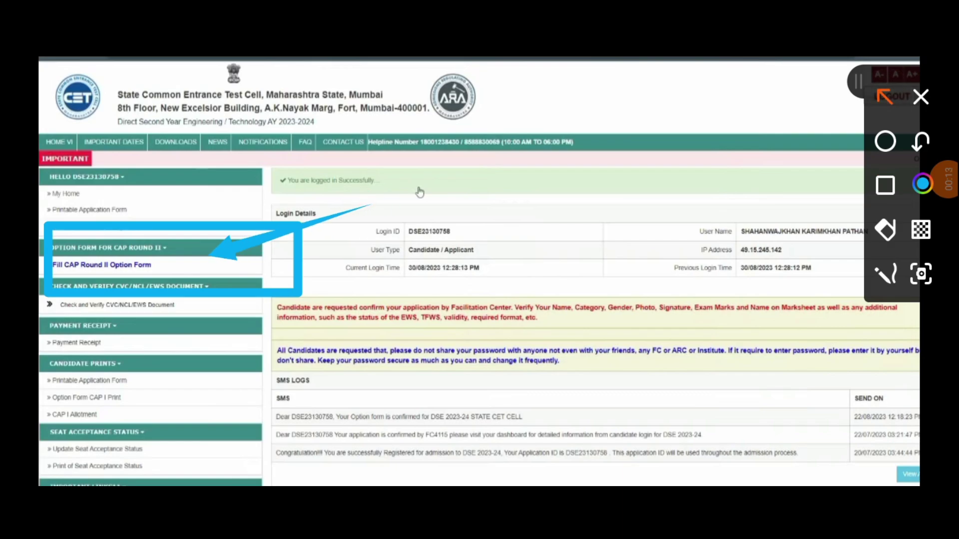
left_click(150, 256)
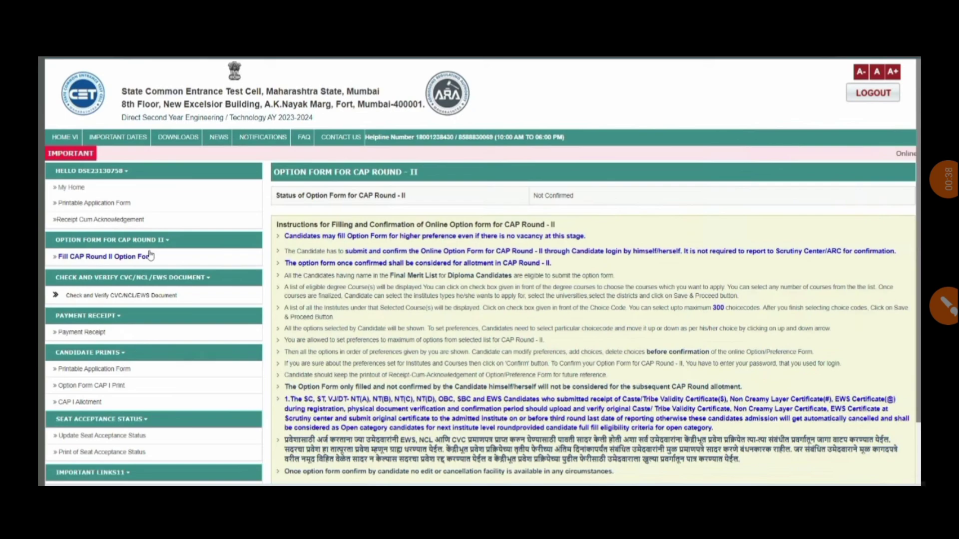
left_click(944, 306)
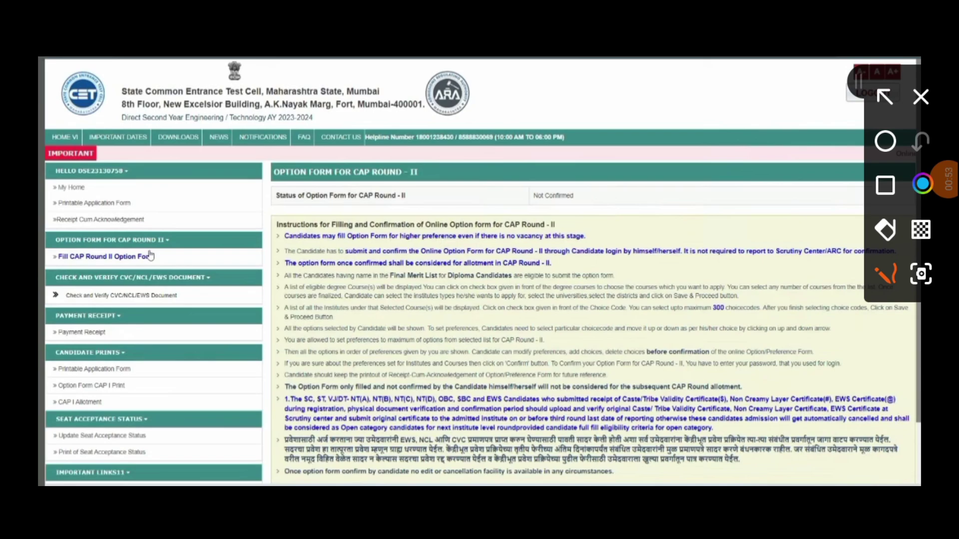
left_click(943, 99)
left_click(920, 97)
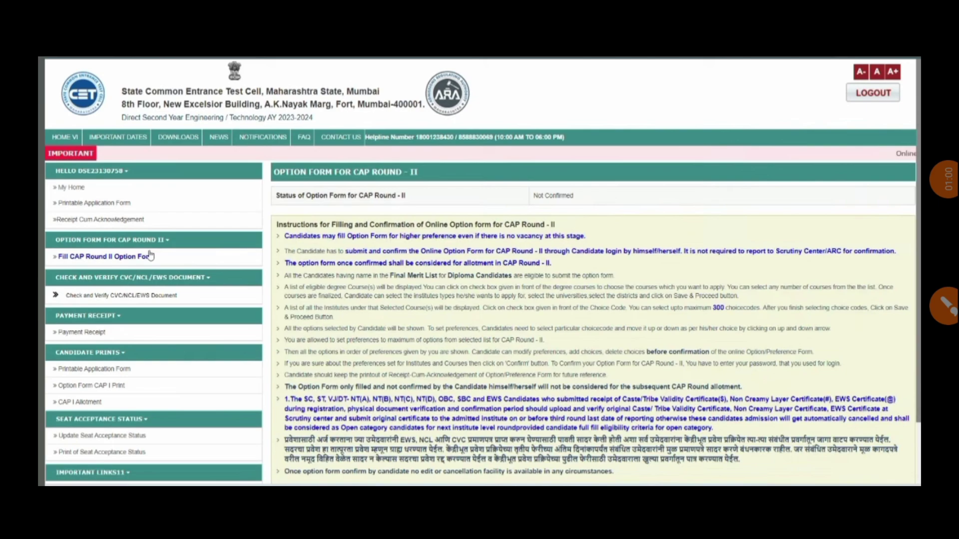
Frame the Start Filling New Options control below the instructions with a blue rectangle and continue to the course selection page
left_click(946, 180)
left_click(893, 85)
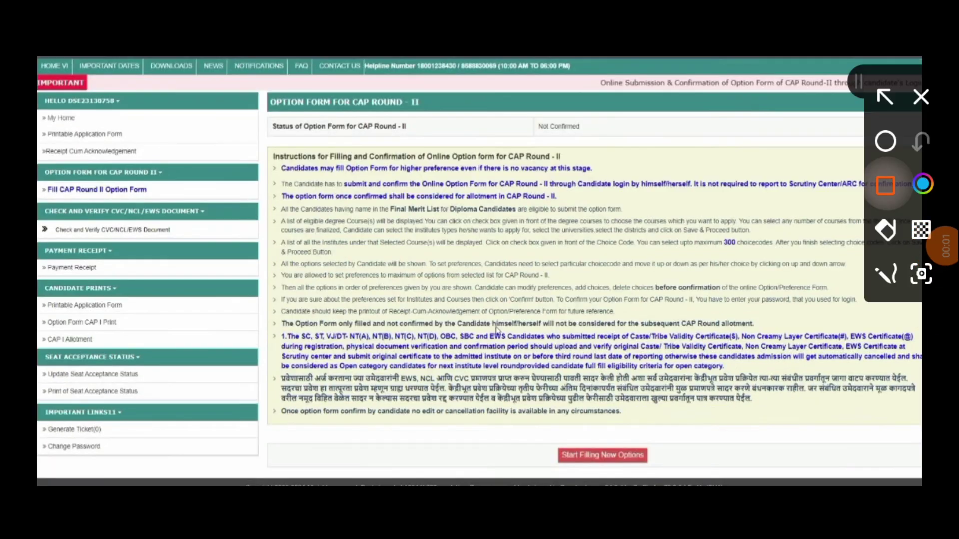
left_click_drag(506, 427, 715, 478)
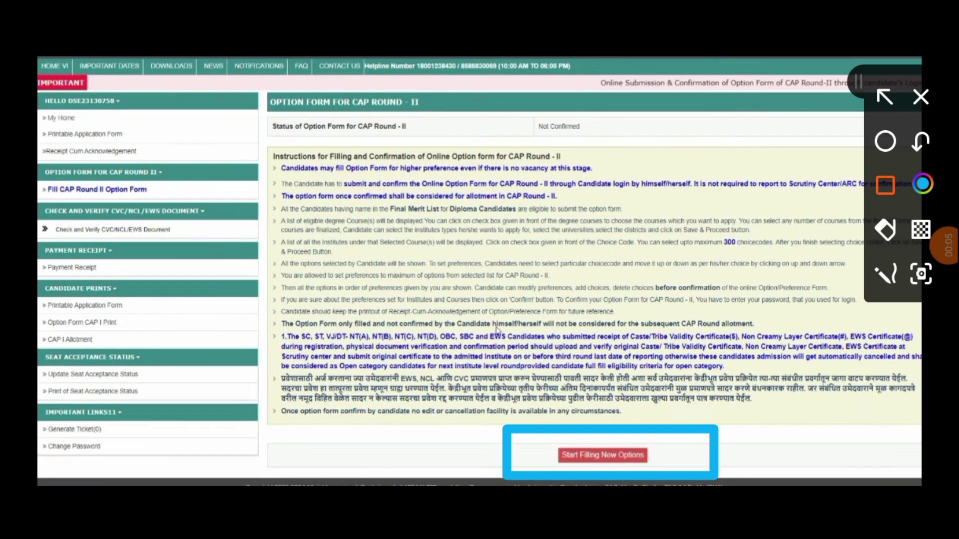
left_click(945, 245)
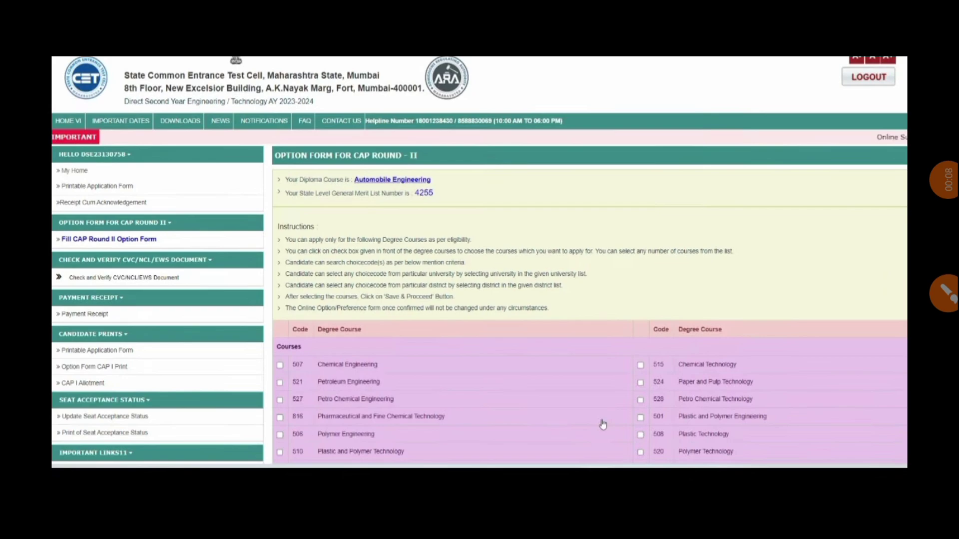
Frame the diploma course and State Level General Merit List number with two blue rectangles, and close the annotation
left_click(944, 293)
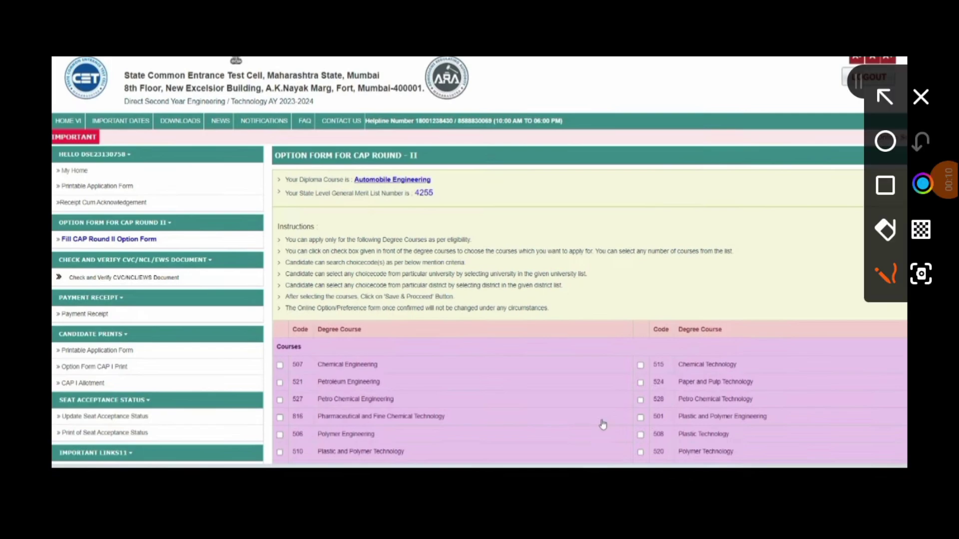
left_click(885, 185)
mouse_move(232, 138)
left_mouse_down()
mouse_move(354, 200)
mouse_move(577, 268)
mouse_move(594, 242)
left_mouse_up()
mouse_move(310, 149)
left_mouse_down()
mouse_move(478, 223)
mouse_move(513, 220)
left_mouse_up()
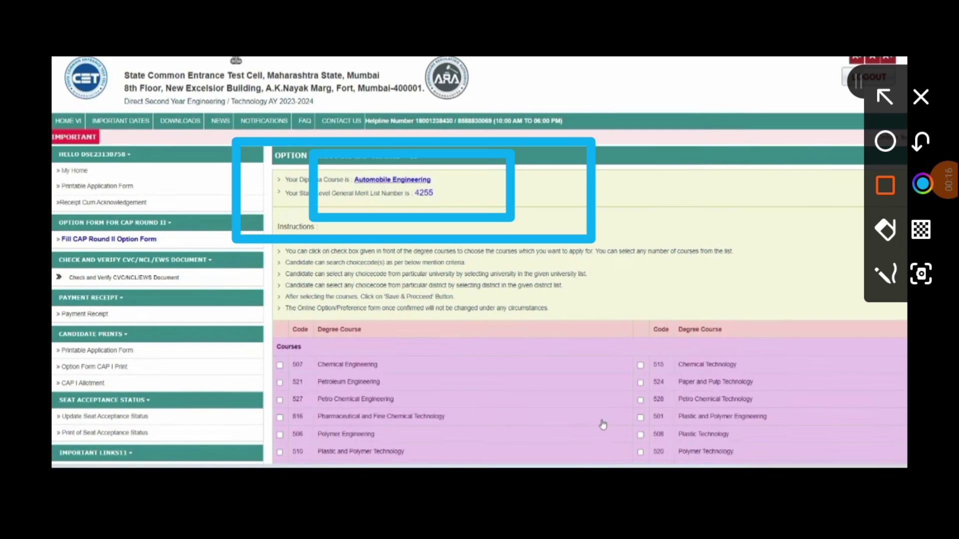
left_click(920, 97)
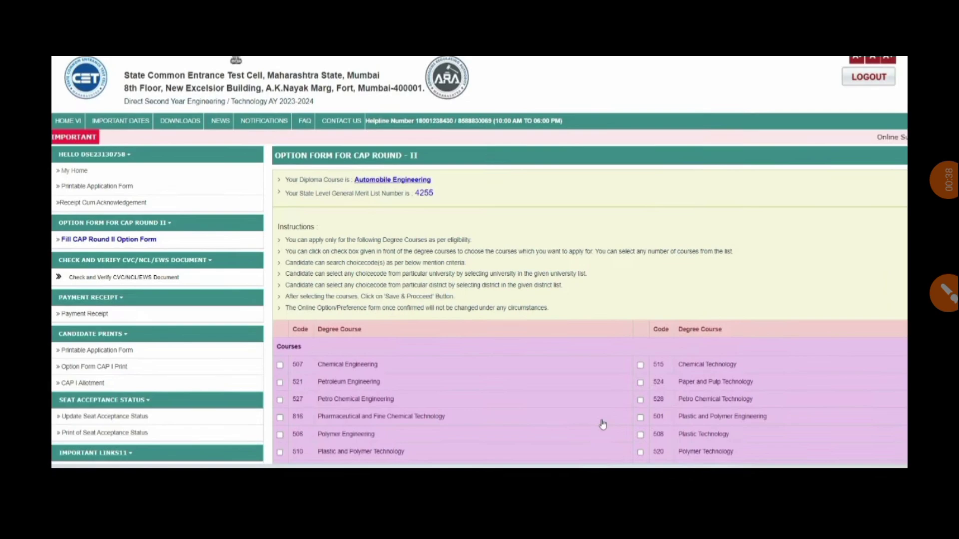
Move past the degree course list and frame the Select Institute Types options with a blue rectangle, closing the annotation
scroll(602, 425, "down", 10)
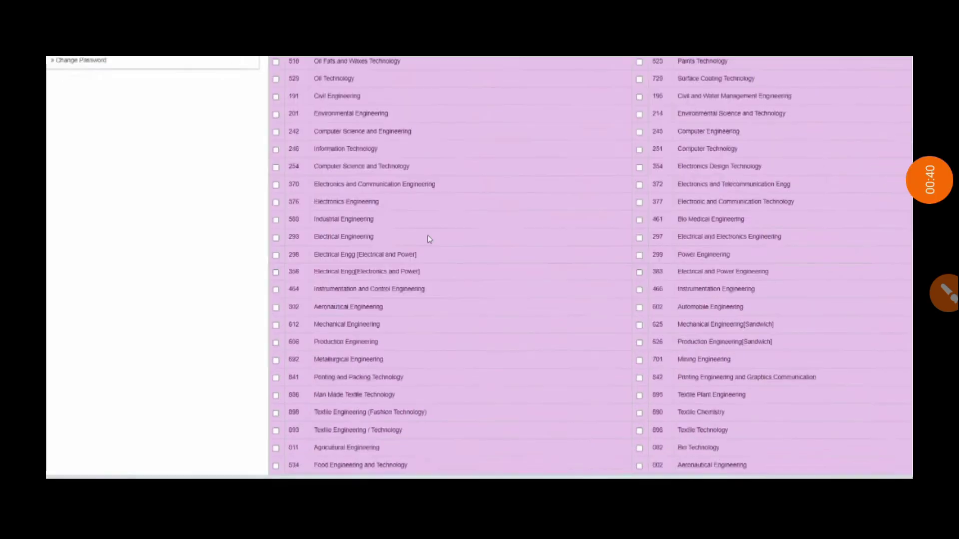
left_click(946, 293)
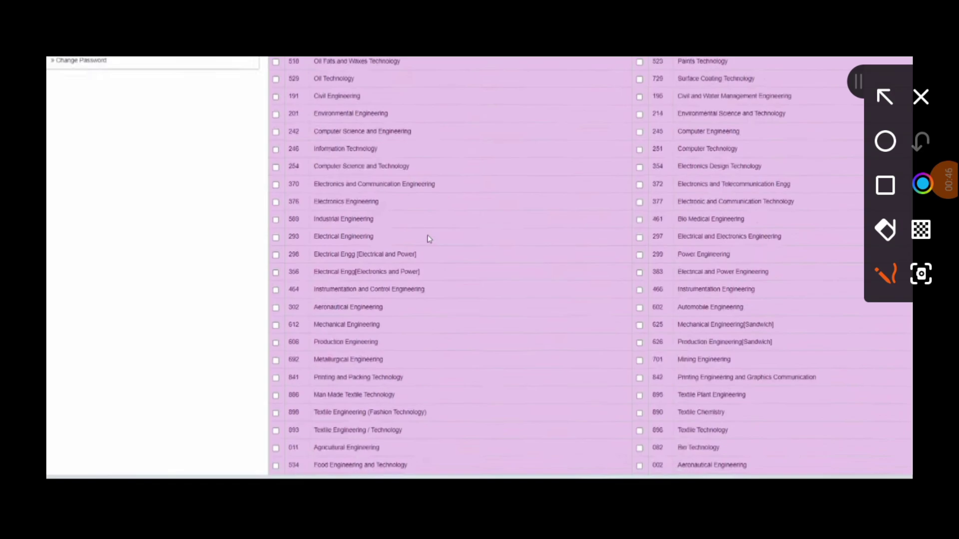
left_click(921, 97)
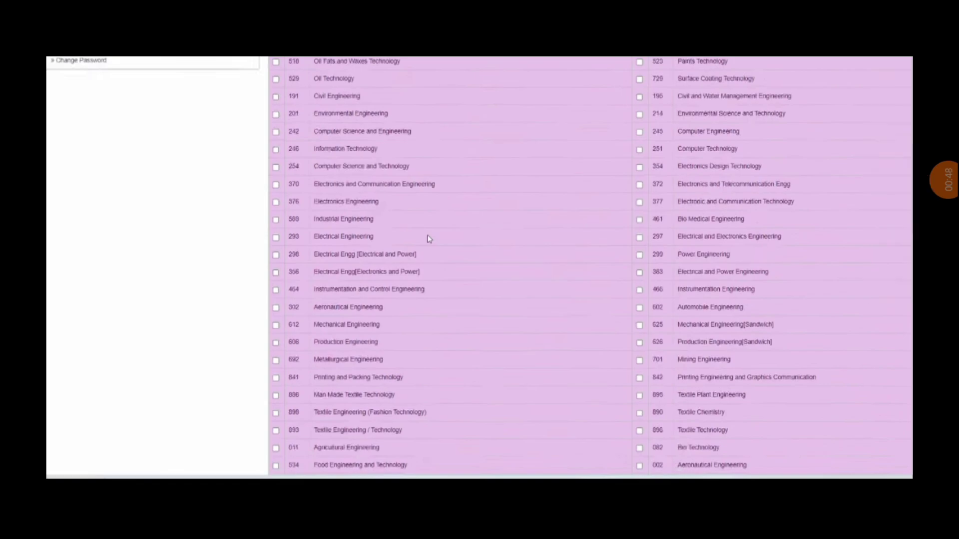
left_click(946, 180)
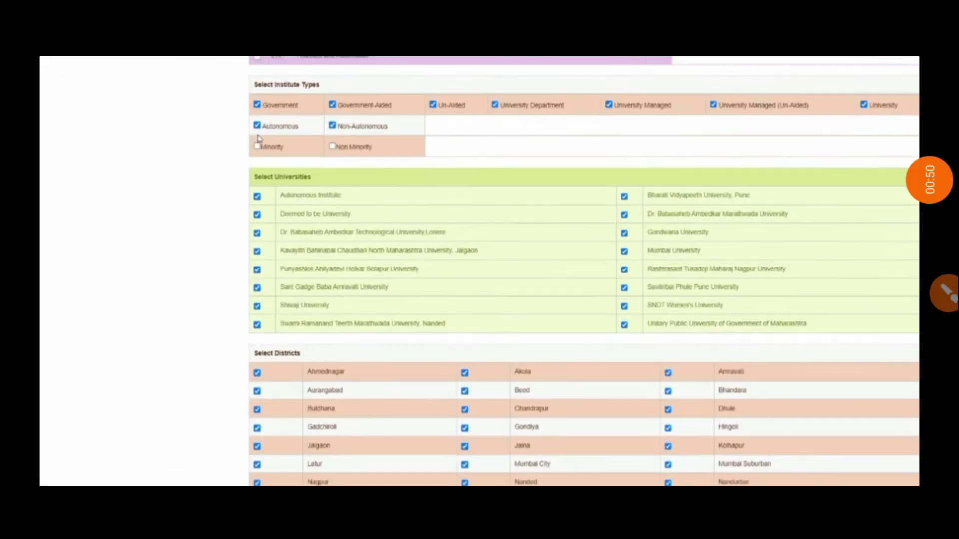
left_click(944, 293)
left_click(885, 185)
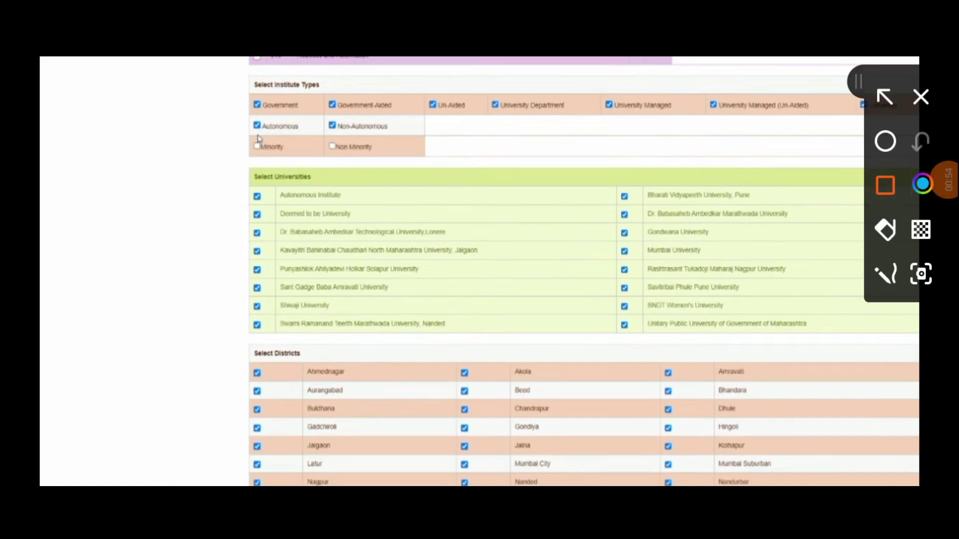
mouse_move(191, 88)
left_mouse_down()
mouse_move(650, 161)
mouse_move(867, 148)
mouse_move(894, 165)
left_mouse_up()
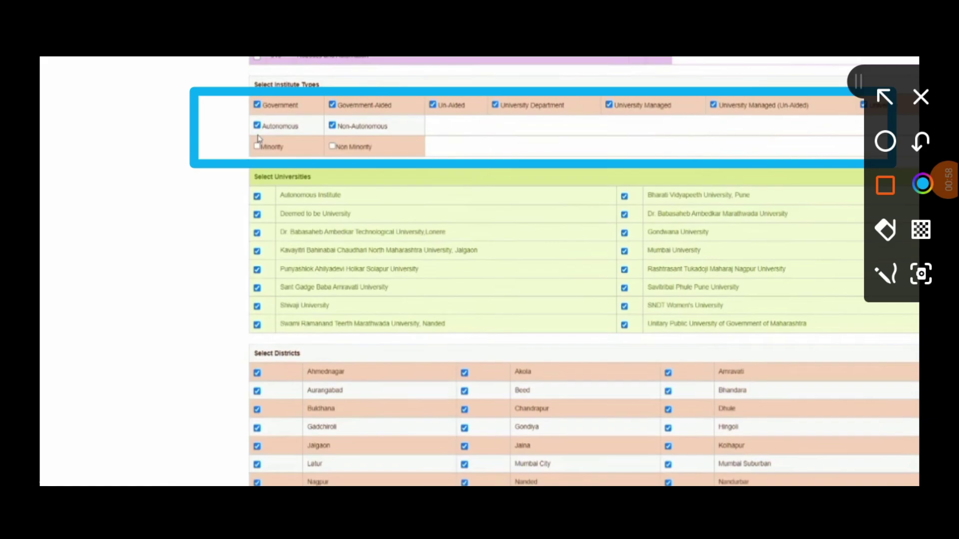
left_click(921, 97)
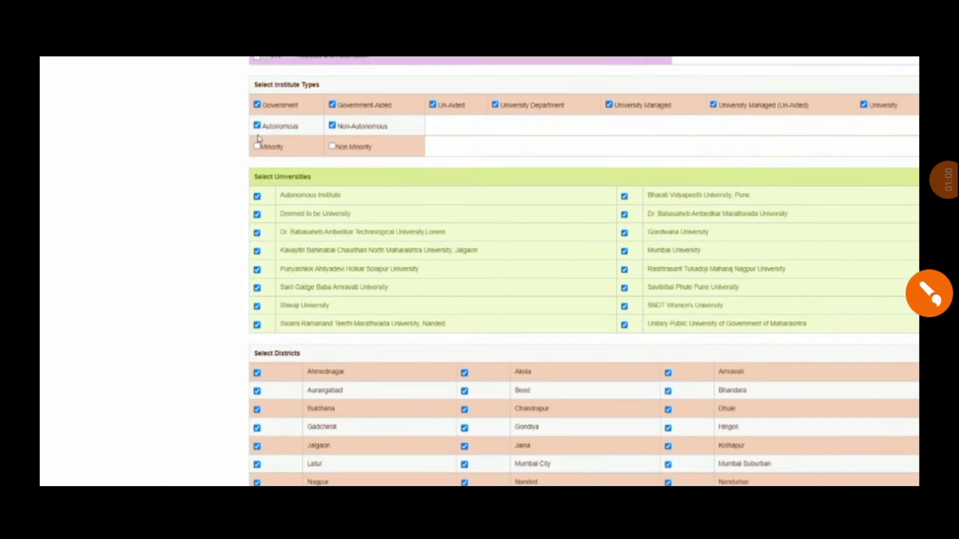
Draw freehand check marks over the Minority and Non Minority options, and close the annotation
left_click(929, 293)
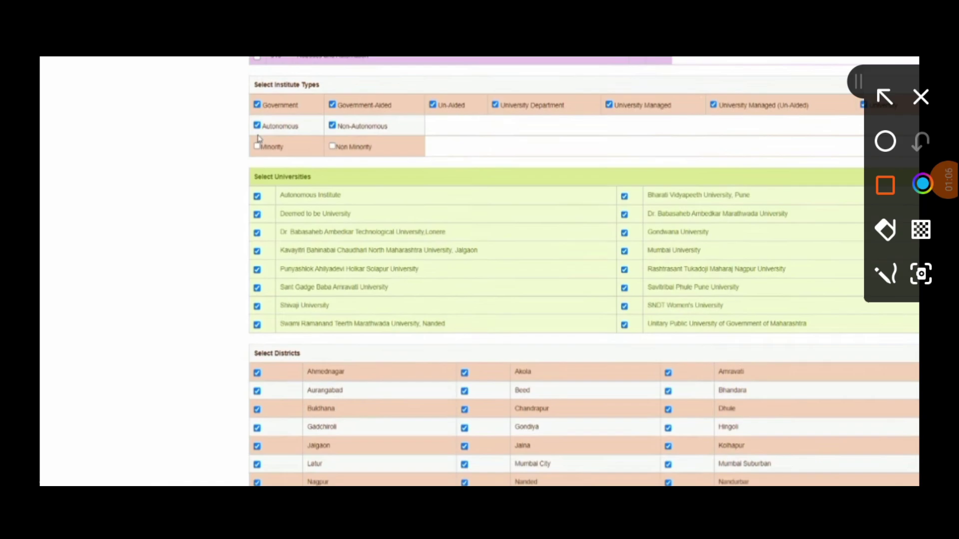
left_click(885, 273)
left_click_drag(204, 125, 285, 116)
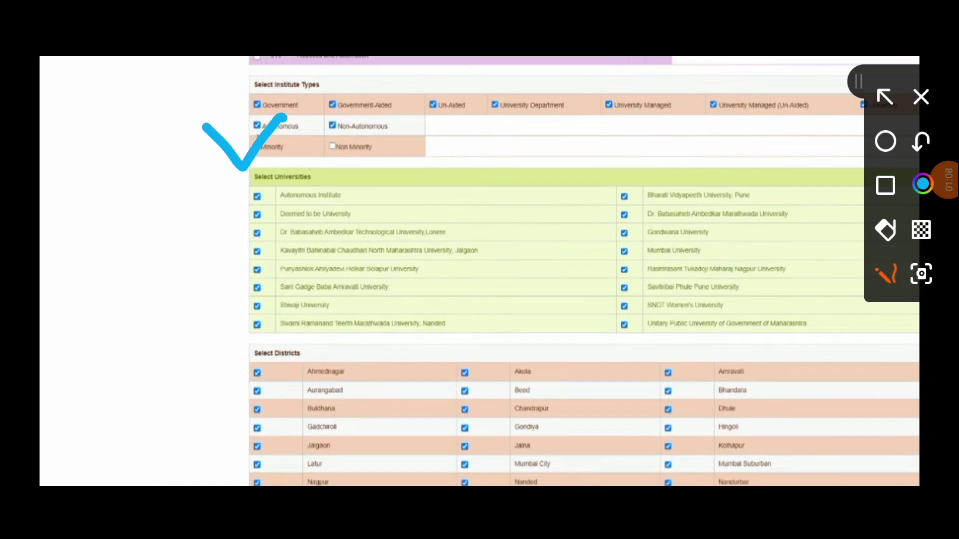
left_click_drag(311, 160, 385, 130)
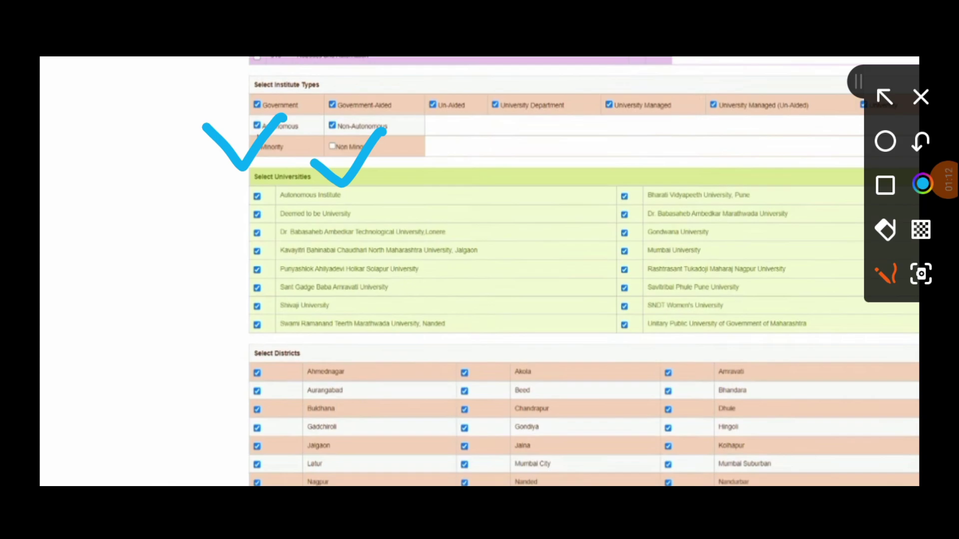
left_click(921, 97)
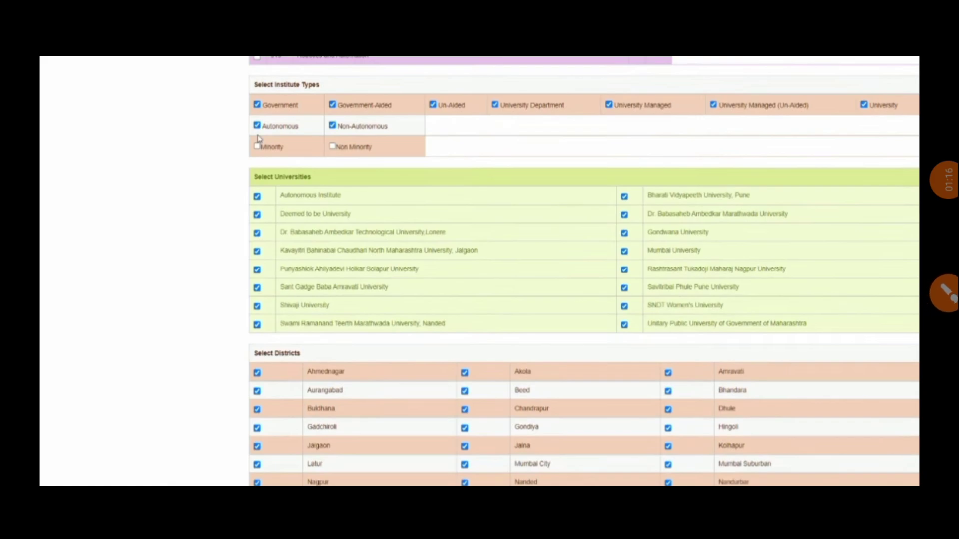
Frame the whole Select Universities list with a blue rectangle and continue to the district selection
left_click(944, 294)
left_click(885, 185)
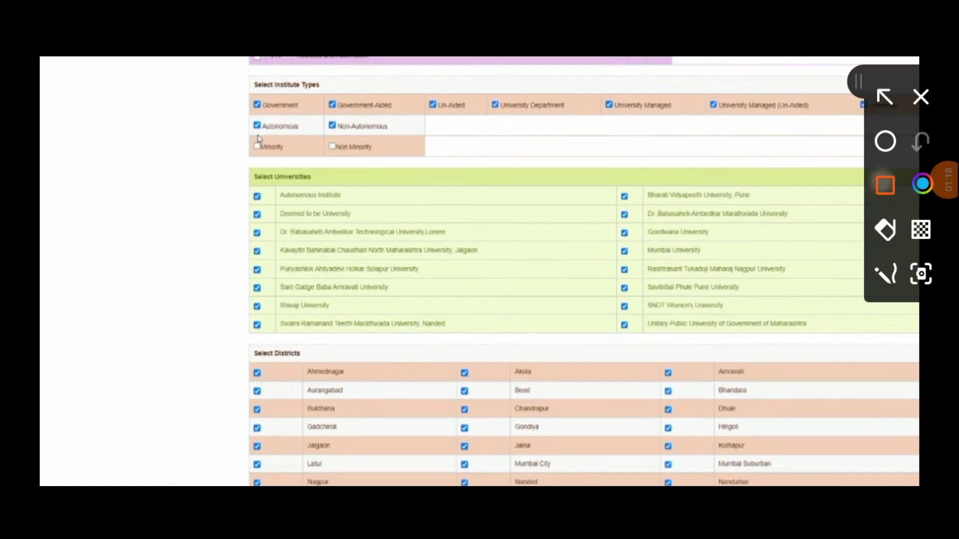
mouse_move(160, 145)
left_mouse_down()
mouse_move(610, 317)
mouse_move(814, 321)
mouse_move(883, 342)
left_mouse_up()
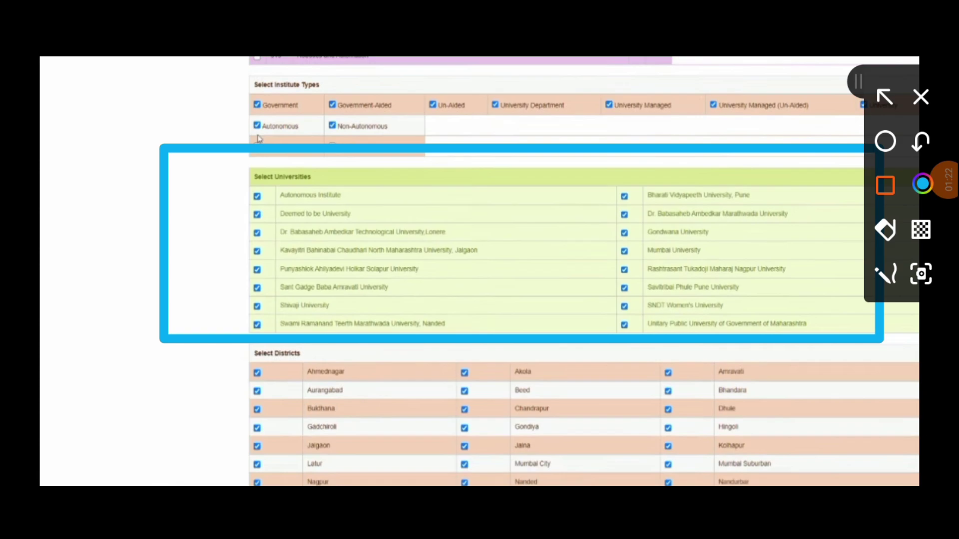
left_click(946, 180)
left_click(827, 246)
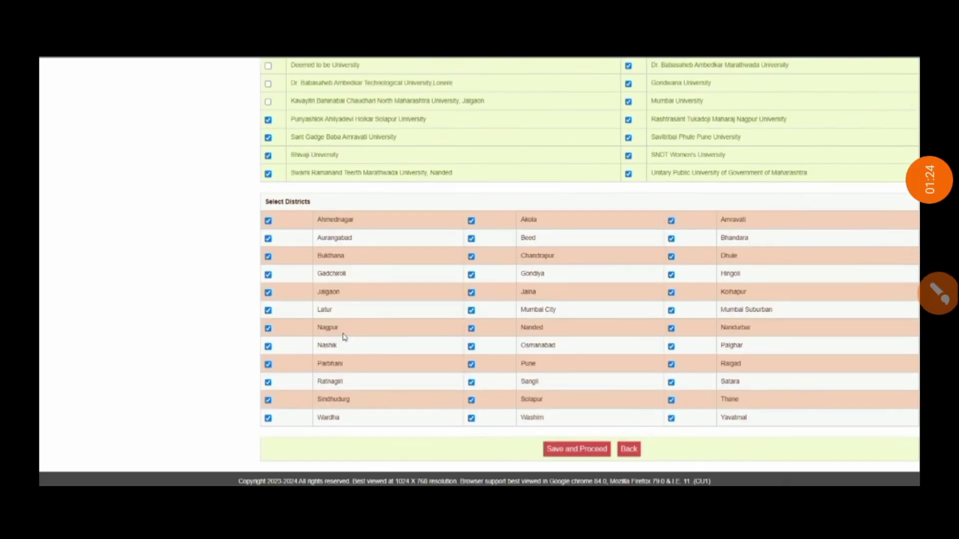
Frame the Select Districts list with a blue rectangle and undo that frame
left_click(944, 294)
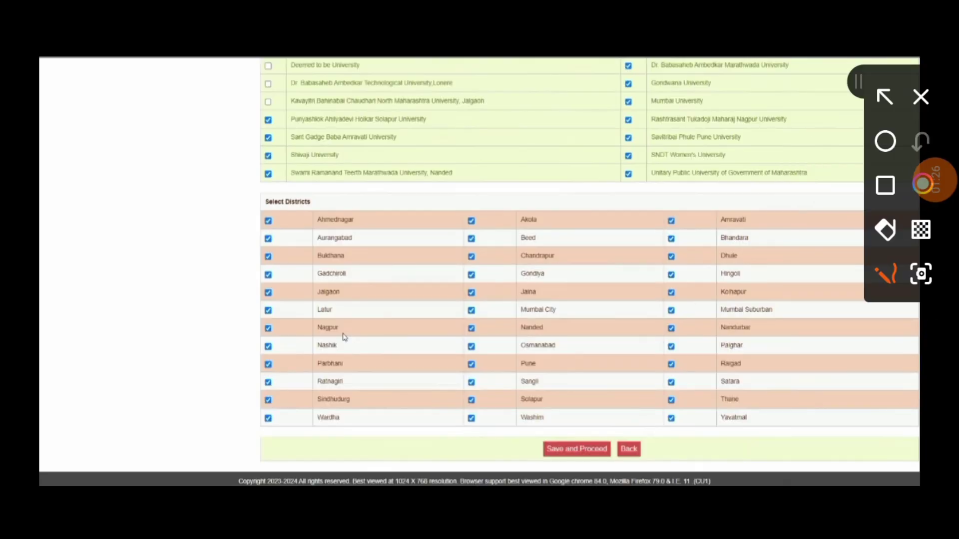
left_click(885, 185)
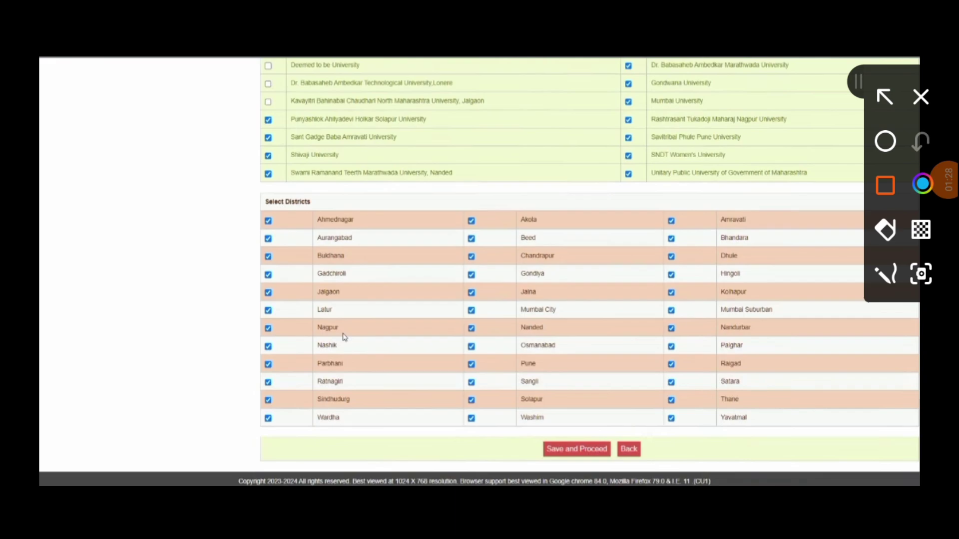
mouse_move(190, 152)
left_mouse_down()
mouse_move(668, 391)
mouse_move(929, 436)
left_mouse_up()
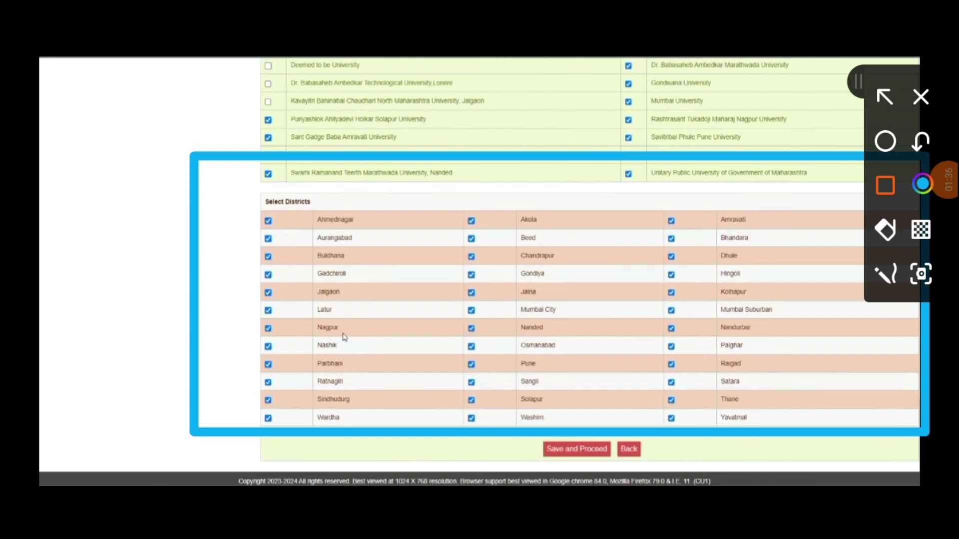
left_click(920, 141)
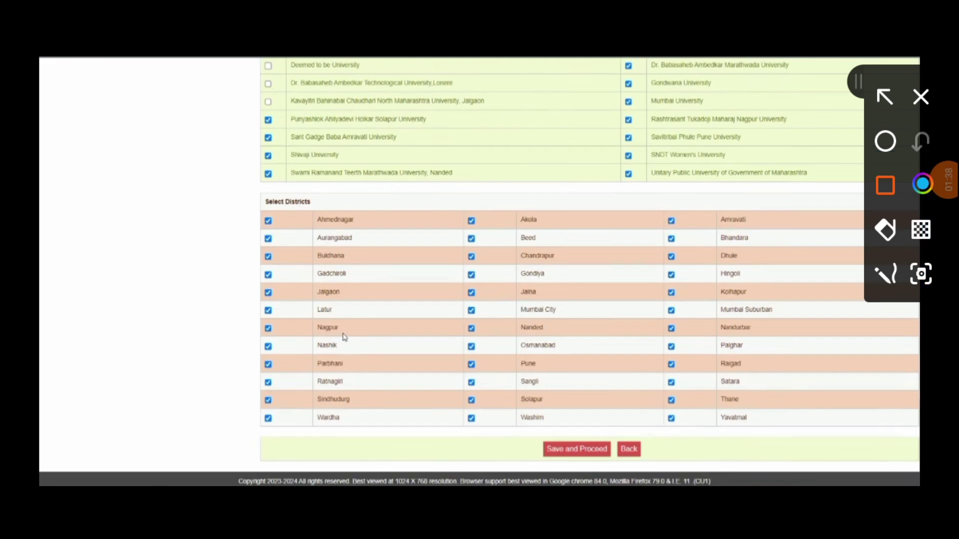
Handwrite the percentages 70% and 30% in freehand strokes across the district selection area
left_click(885, 273)
mouse_move(70, 224)
left_mouse_down()
mouse_move(144, 285)
mouse_move(135, 324)
left_mouse_up()
left_click_drag(111, 296, 162, 249)
left_click_drag(199, 191, 210, 157)
left_click_drag(286, 133, 300, 248)
left_click(244, 124)
left_click(324, 153)
mouse_move(174, 364)
left_mouse_down()
mouse_move(188, 353)
mouse_move(237, 429)
left_mouse_up()
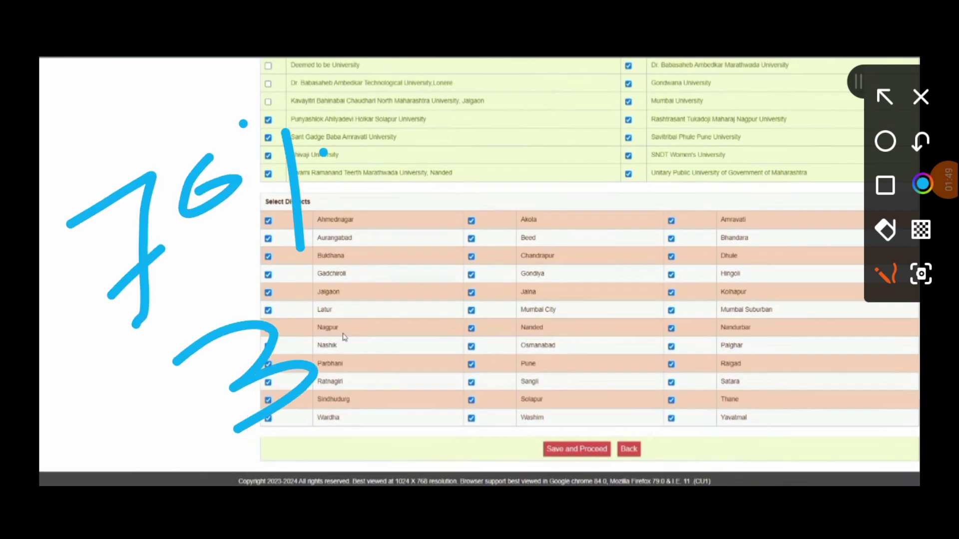
left_click_drag(313, 333, 302, 333)
left_click_drag(467, 241, 466, 397)
left_click(383, 251)
left_click(510, 284)
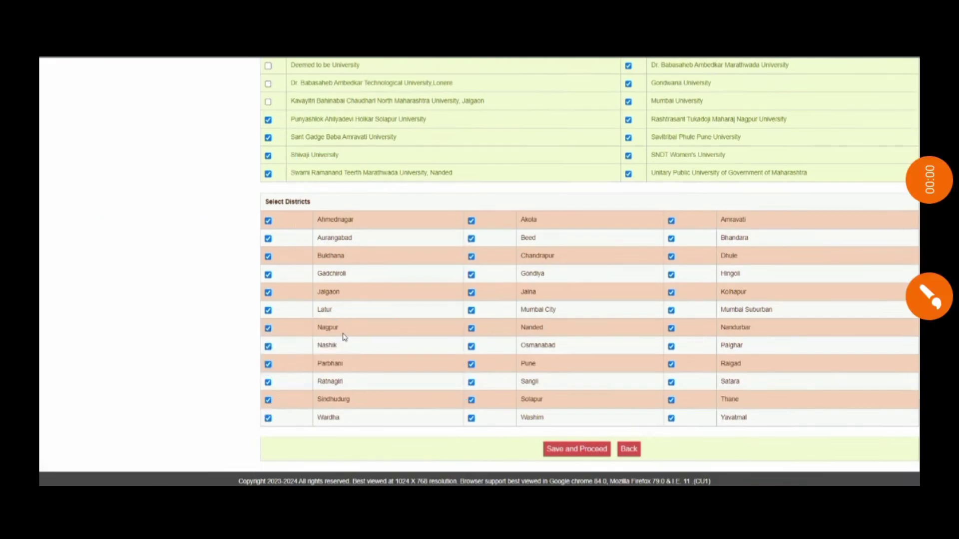
Frame Save and Proceed below the district list with a blue rectangle and continue to the choice code list
left_click(886, 185)
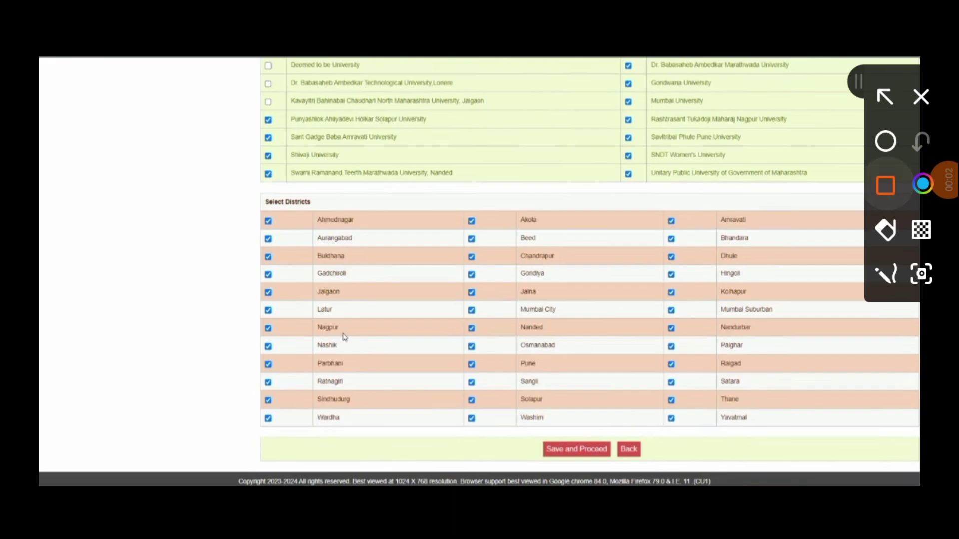
left_click_drag(475, 411, 640, 467)
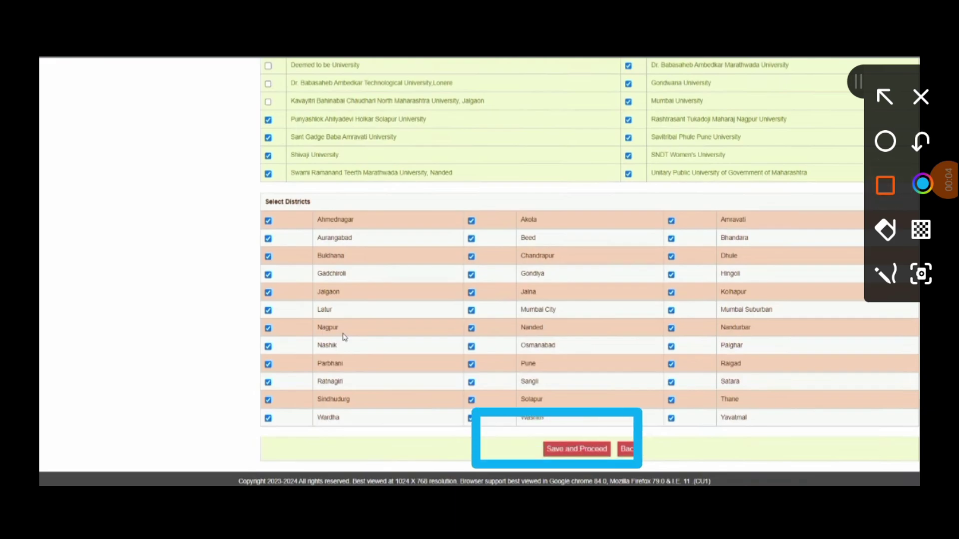
left_click(921, 97)
left_click(944, 180)
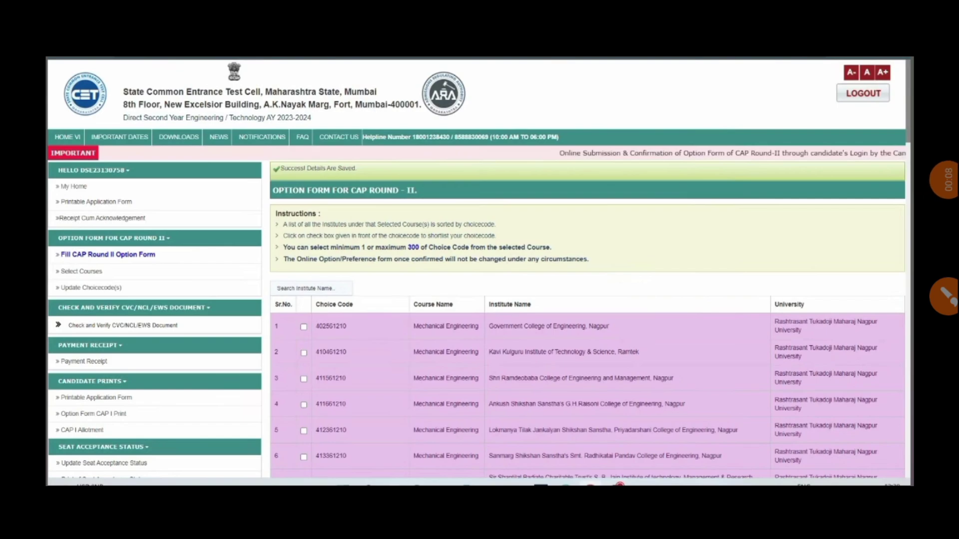
Frame the saved-details message above the CAP Round II option form with a blue rectangle
left_click(929, 296)
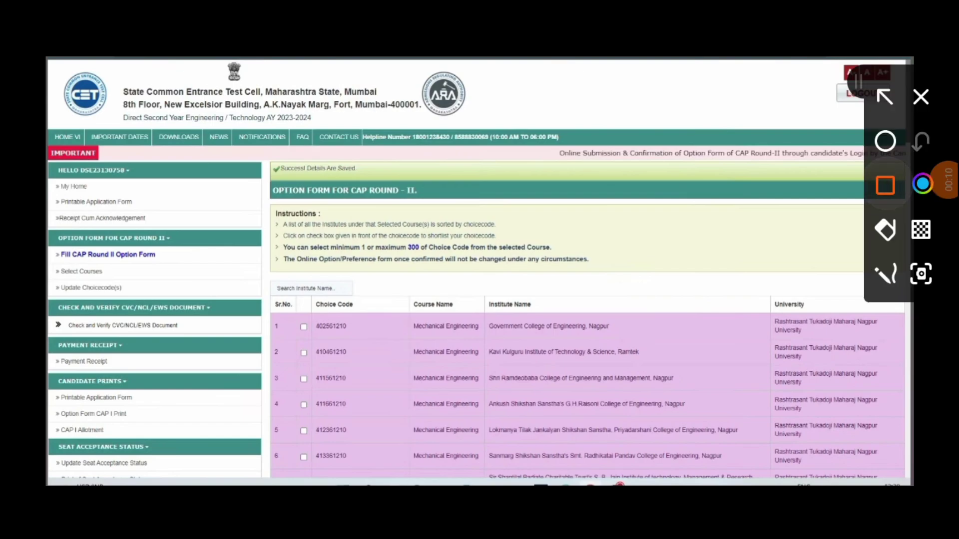
left_click_drag(208, 151, 435, 197)
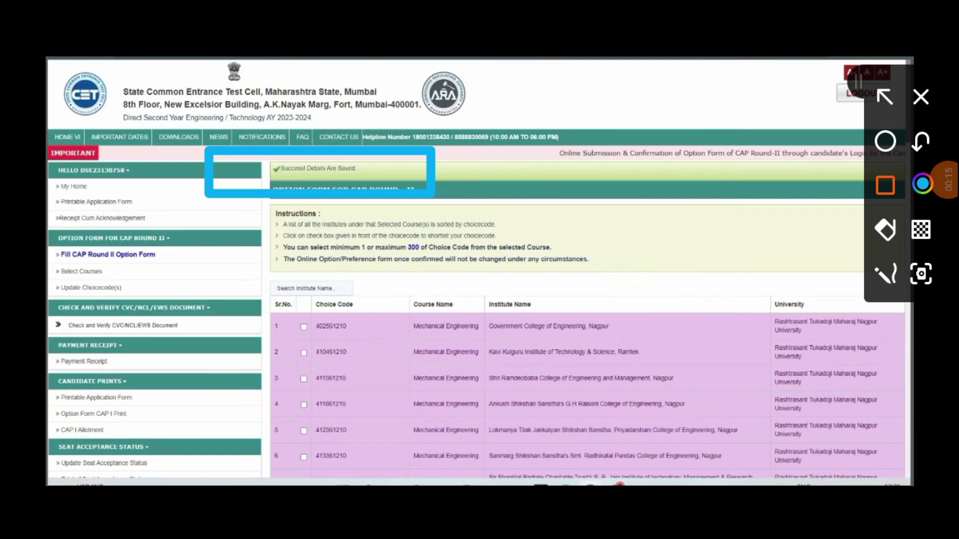
Clear the previous frame, outline the currently allotted choice code row with a blue rectangle, and clear that outline
left_click(921, 96)
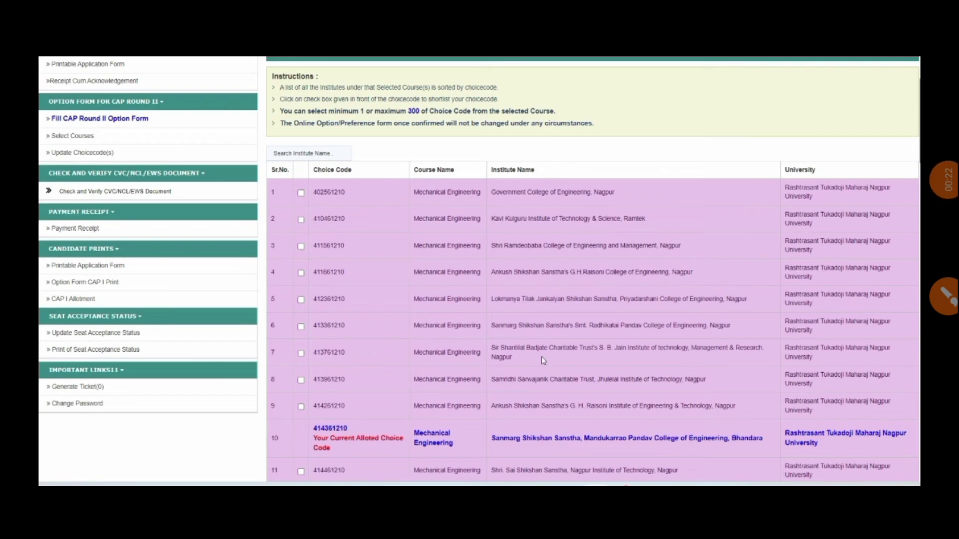
left_click(945, 296)
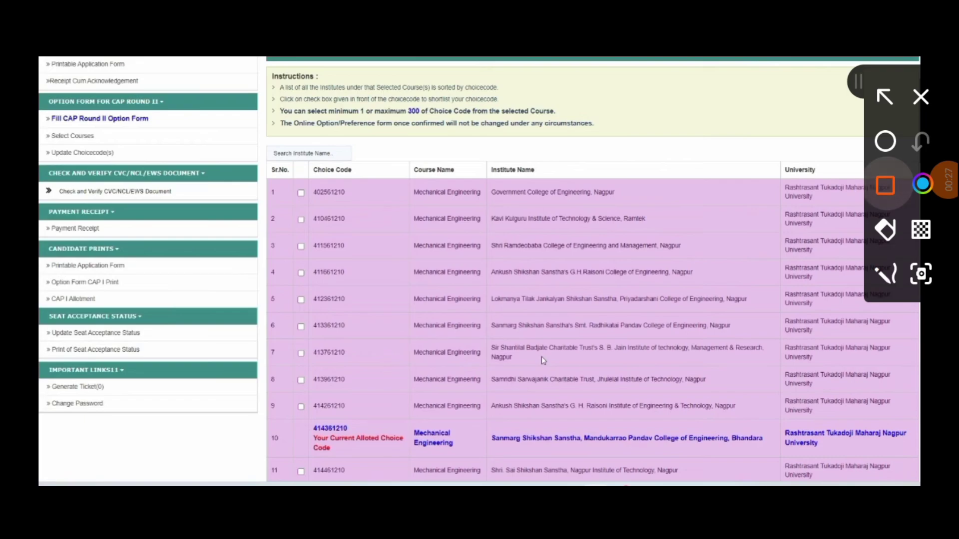
mouse_move(230, 401)
left_mouse_down()
mouse_move(304, 416)
mouse_move(939, 465)
left_mouse_up()
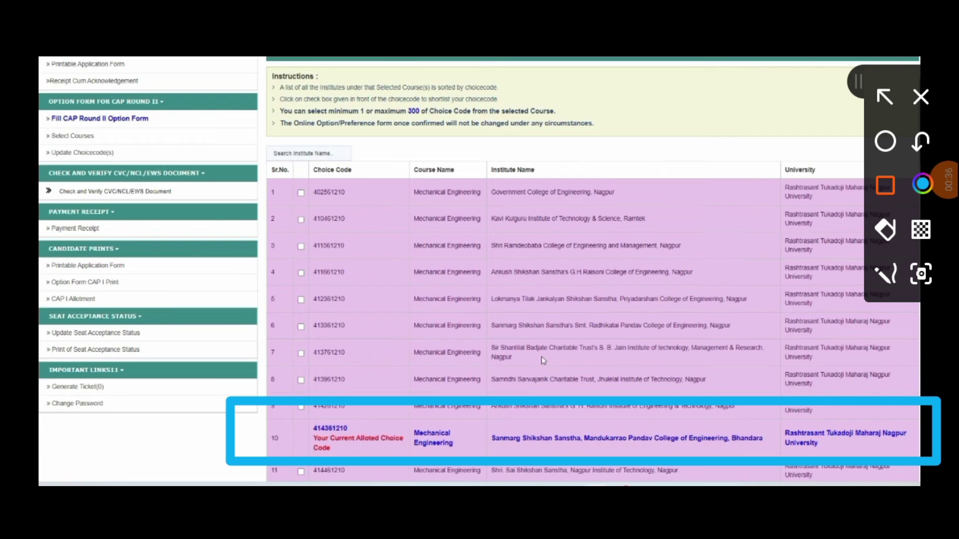
left_click(921, 97)
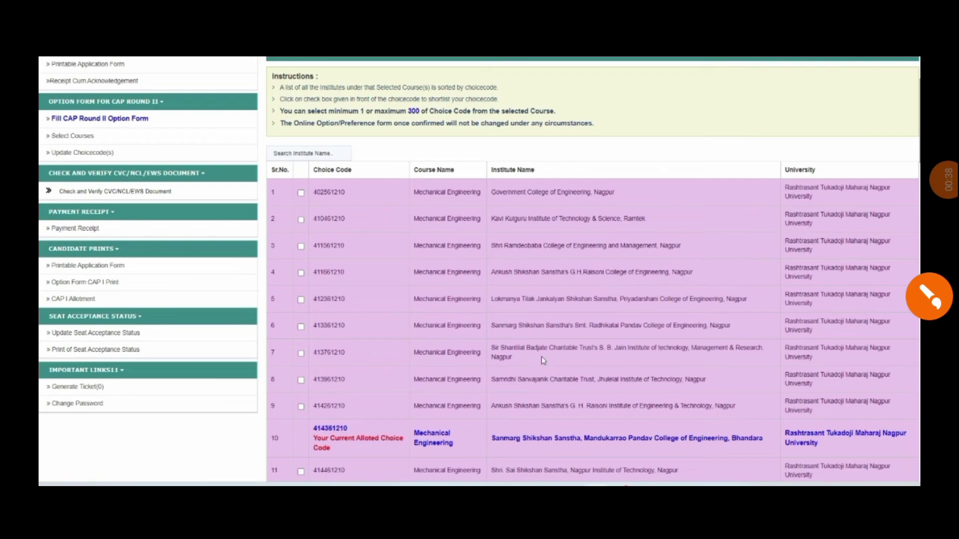
Frame choice code rows 9 and 10 and the institute rows above them with blue rectangles, and clear both frames
left_click(929, 296)
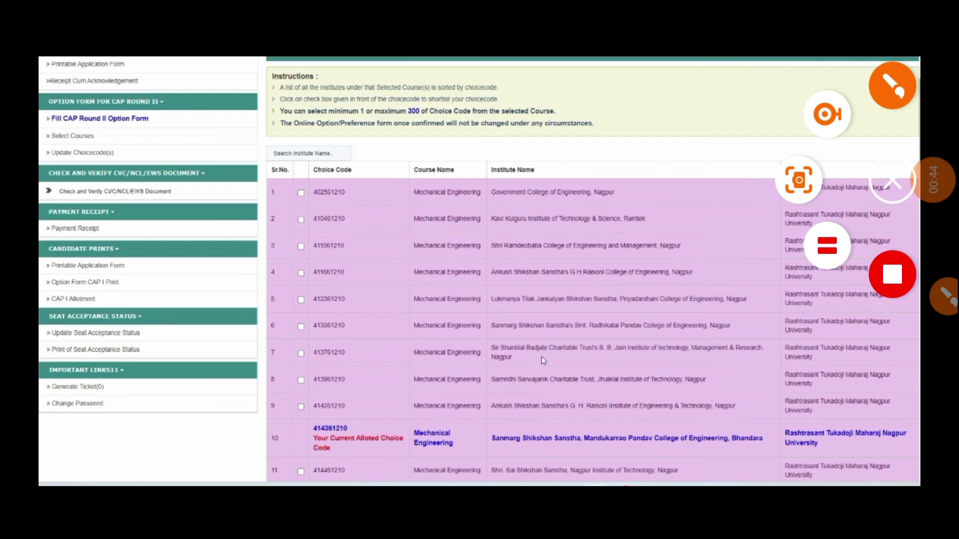
left_click(893, 85)
left_click(885, 185)
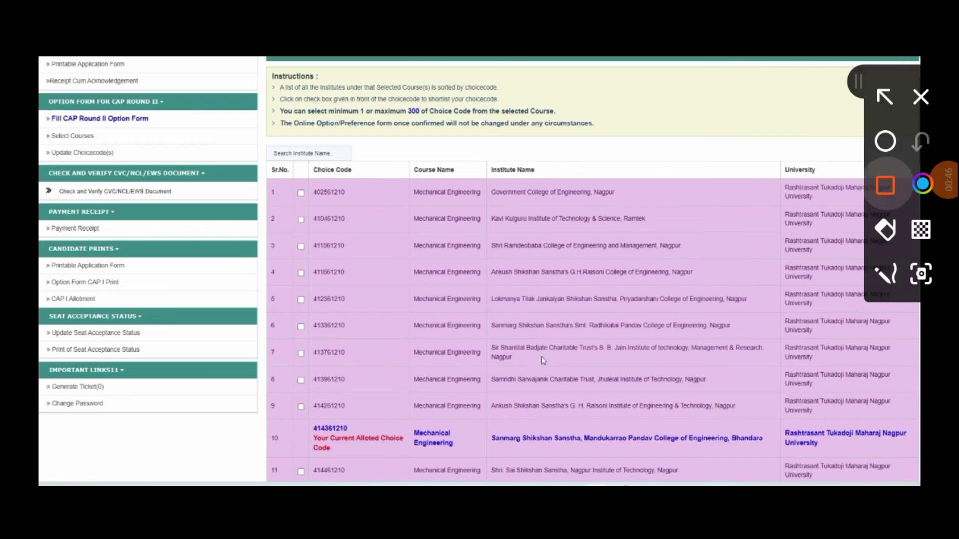
mouse_move(229, 380)
left_mouse_down()
mouse_move(372, 428)
mouse_move(914, 459)
left_mouse_up()
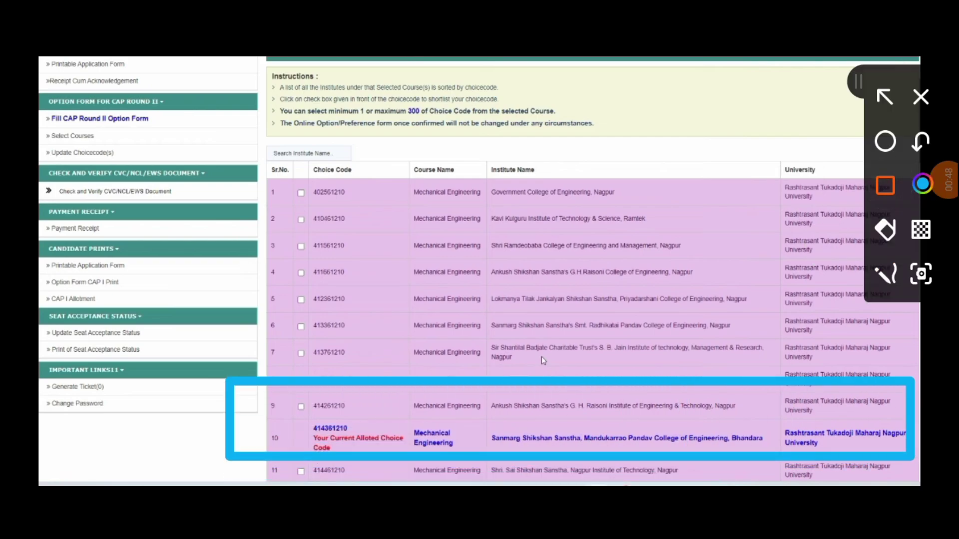
mouse_move(252, 150)
left_mouse_down()
mouse_move(443, 283)
mouse_move(713, 361)
mouse_move(859, 342)
left_mouse_up()
left_click(920, 96)
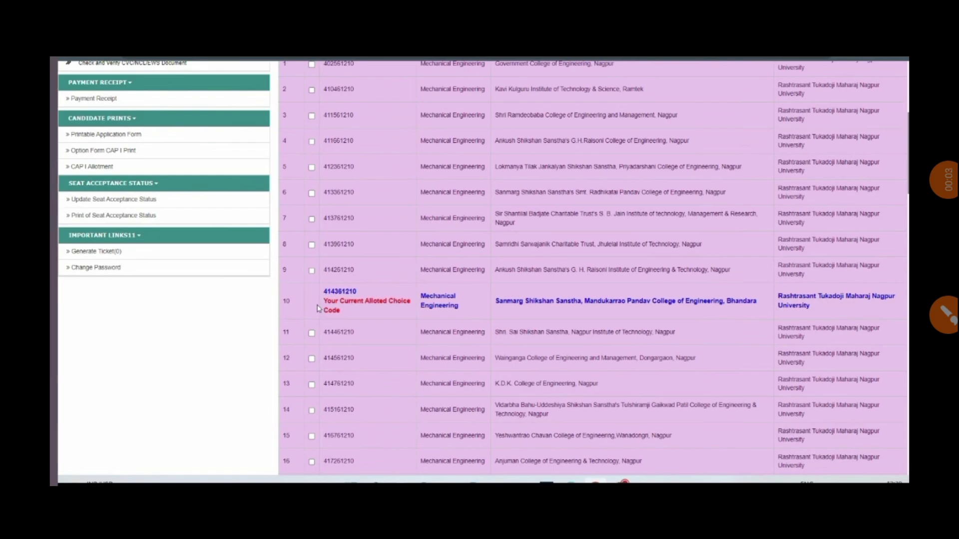
Frame the rows around the currently allotted choice code with a blue rectangle and draw an arrow pointing to that code
left_click(946, 315)
left_click(885, 185)
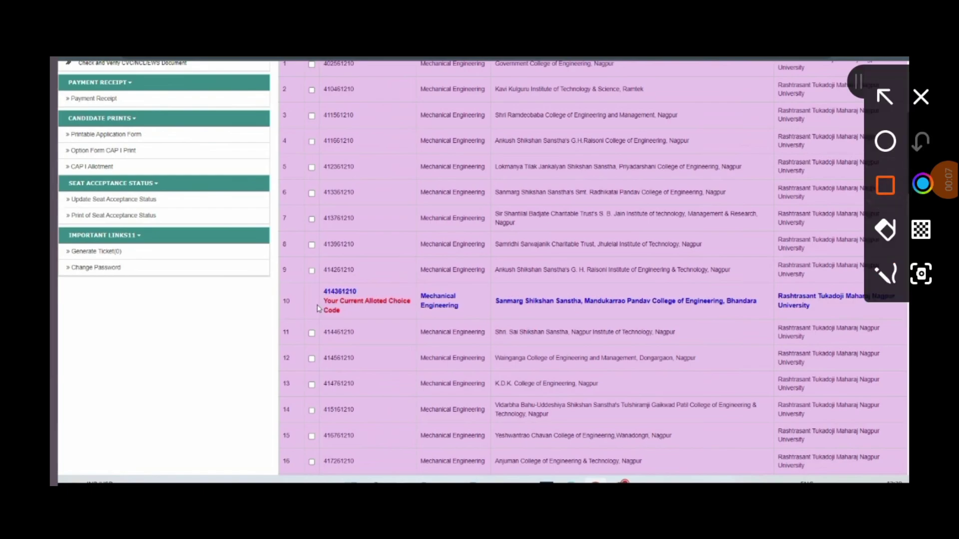
left_click_drag(267, 233, 929, 358)
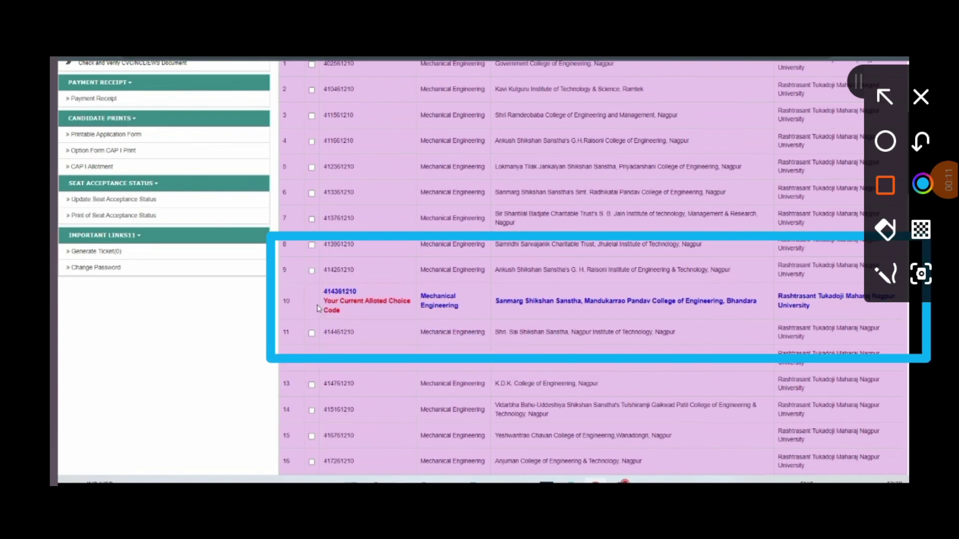
left_click(885, 96)
left_click_drag(165, 379, 340, 308)
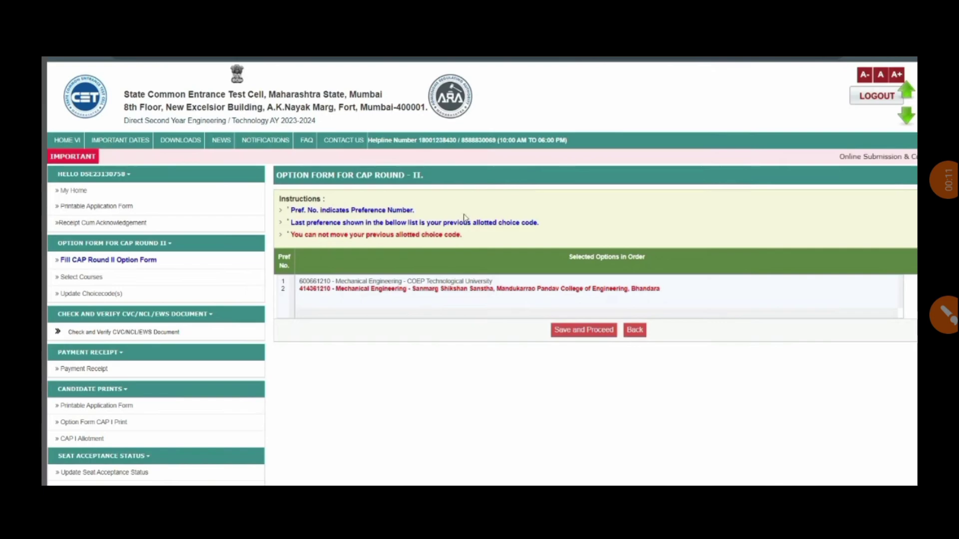
Frame the Selected Options in Order preference list with a blue rectangle and clear the frame
left_click(945, 315)
left_click(885, 186)
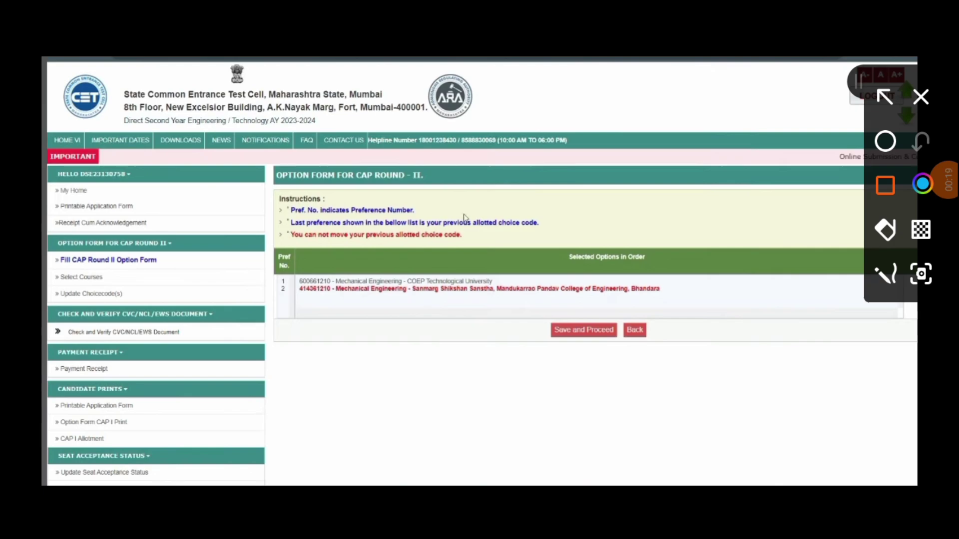
mouse_move(249, 235)
left_mouse_down()
mouse_move(270, 264)
mouse_move(455, 325)
mouse_move(732, 320)
left_mouse_up()
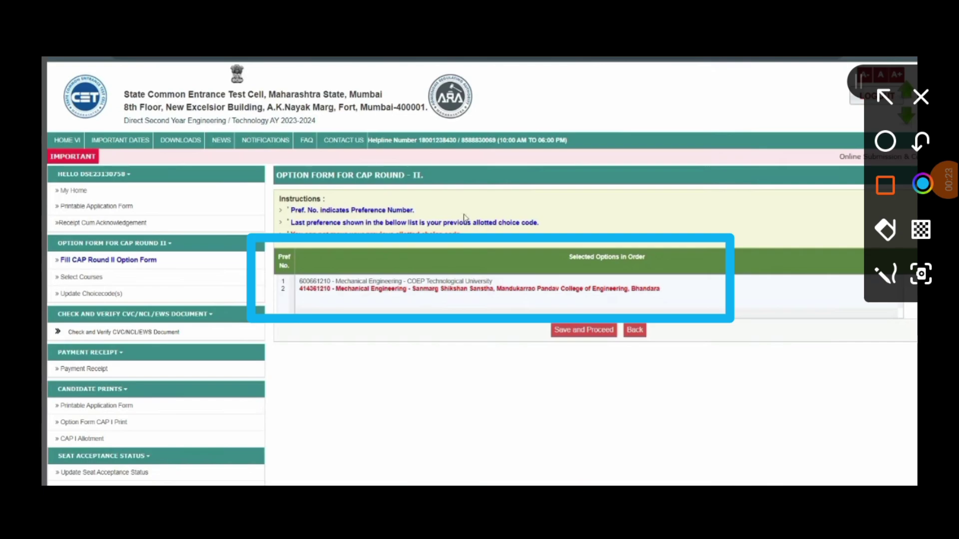
left_click(920, 96)
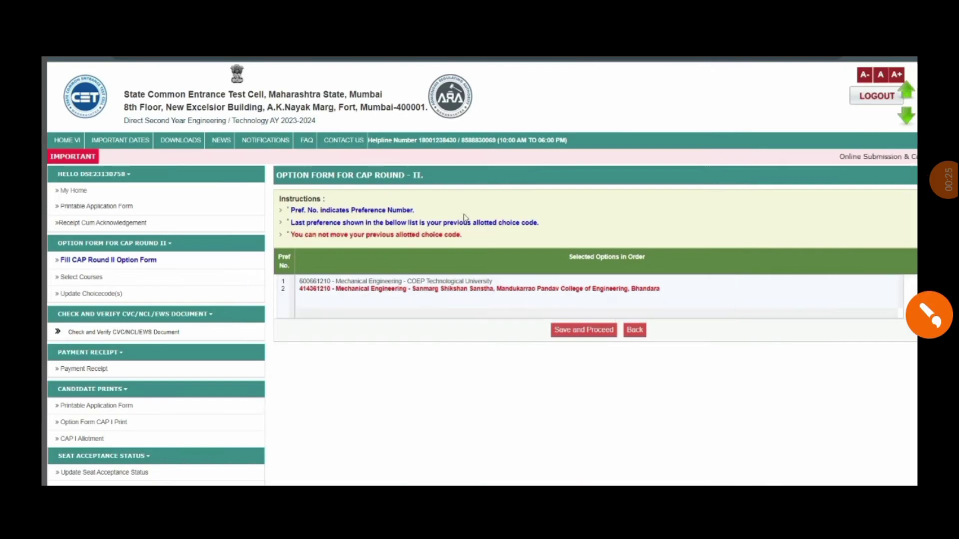
Frame Save and Proceed below the preference list with a blue rectangle and continue to the option form confirmation page
left_click(929, 315)
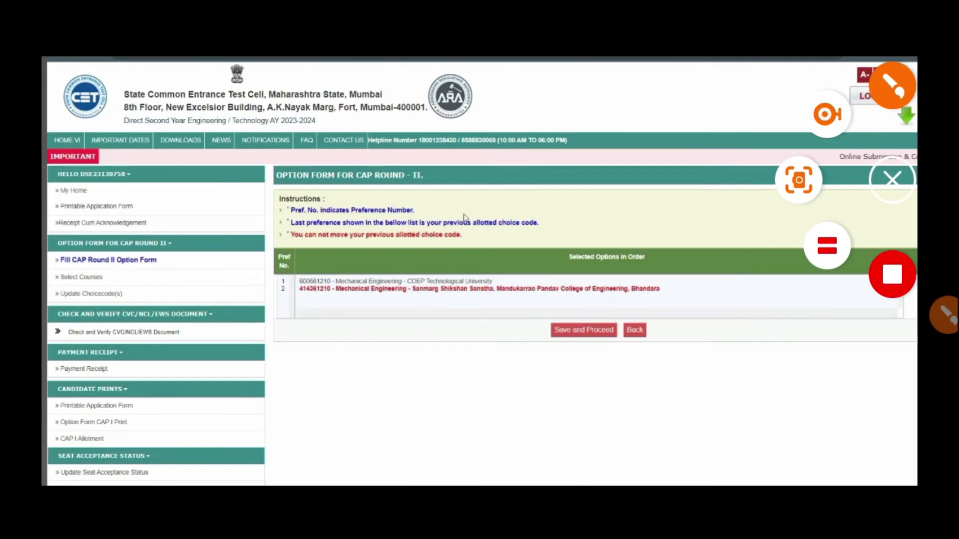
left_click(892, 85)
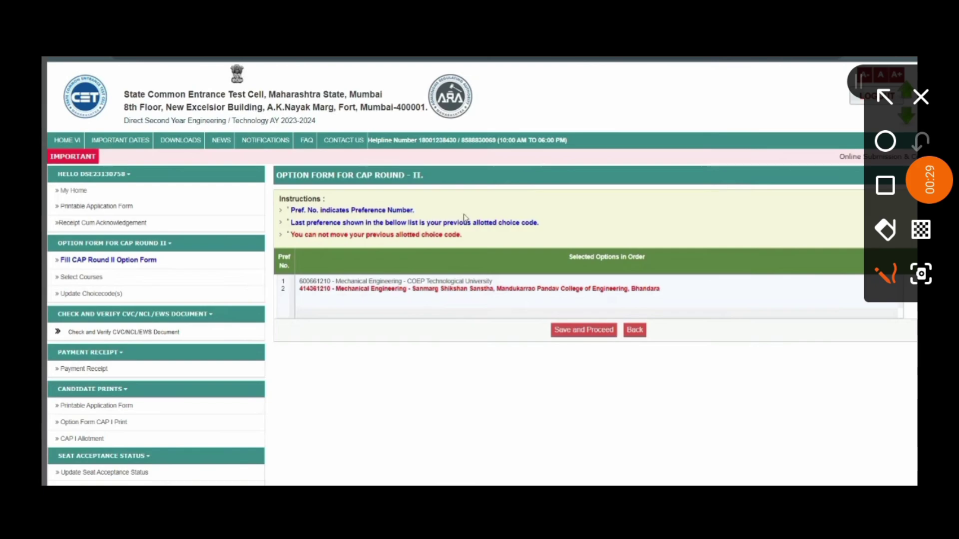
left_click_drag(459, 312, 622, 357)
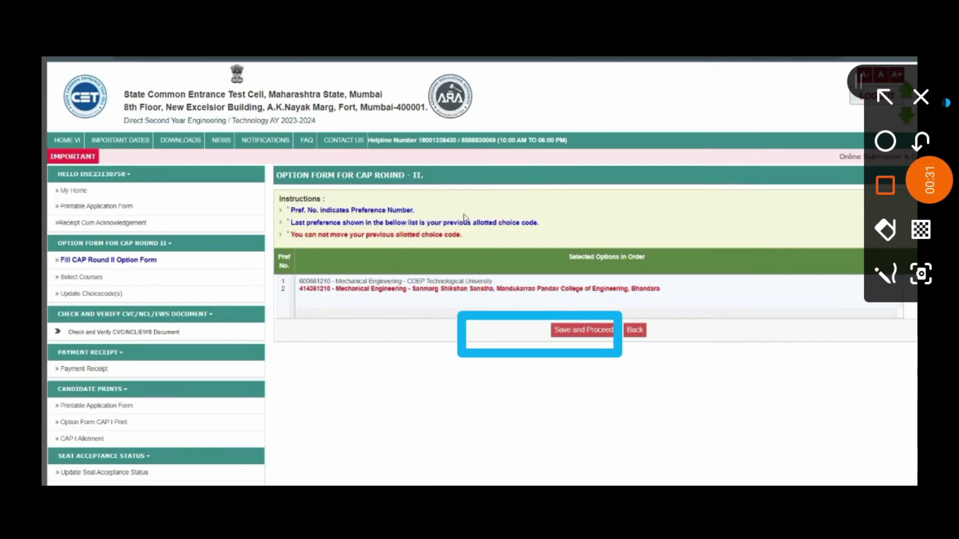
left_click(929, 180)
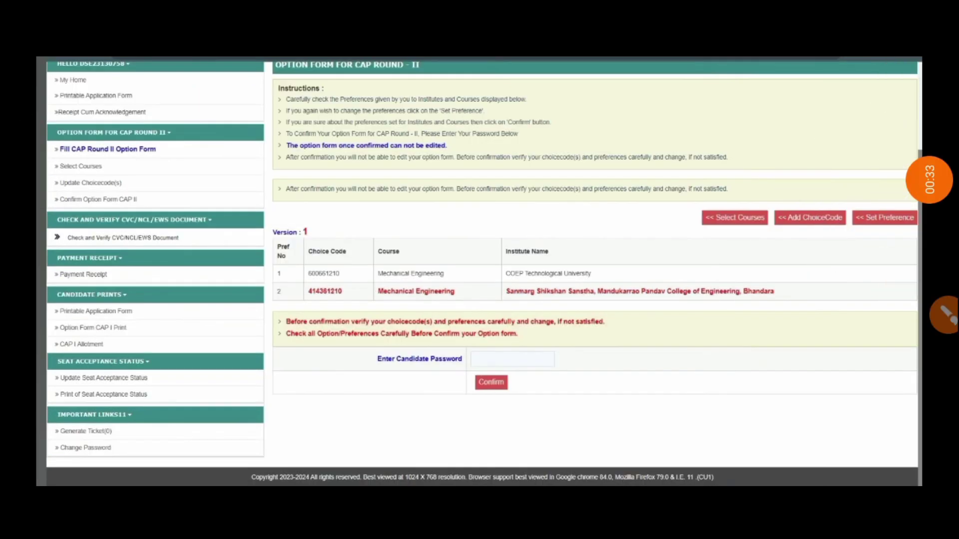
Frame the two preference rows on the confirmation page with a blue rectangle and clear the frame
left_click(944, 315)
left_click(885, 185)
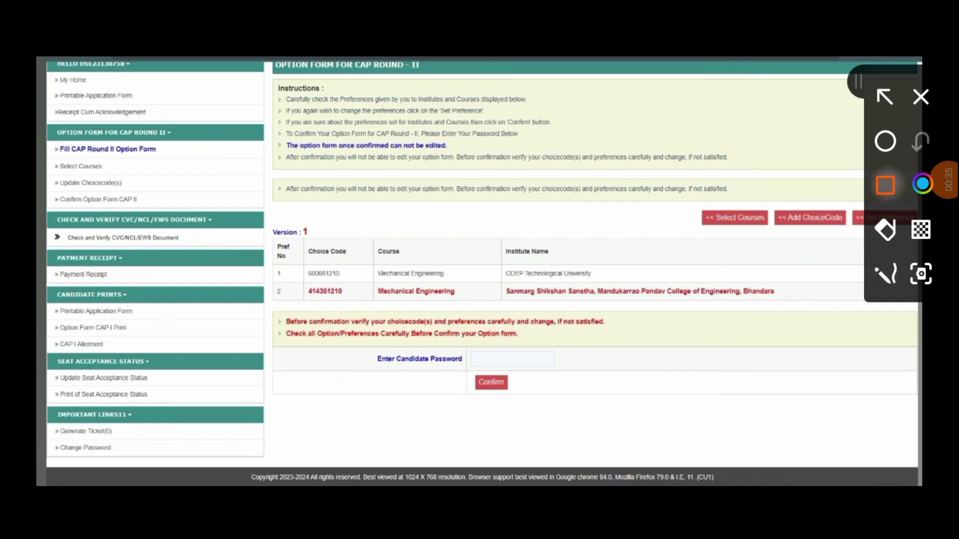
mouse_move(238, 260)
left_mouse_down()
mouse_move(621, 327)
mouse_move(801, 328)
left_mouse_up()
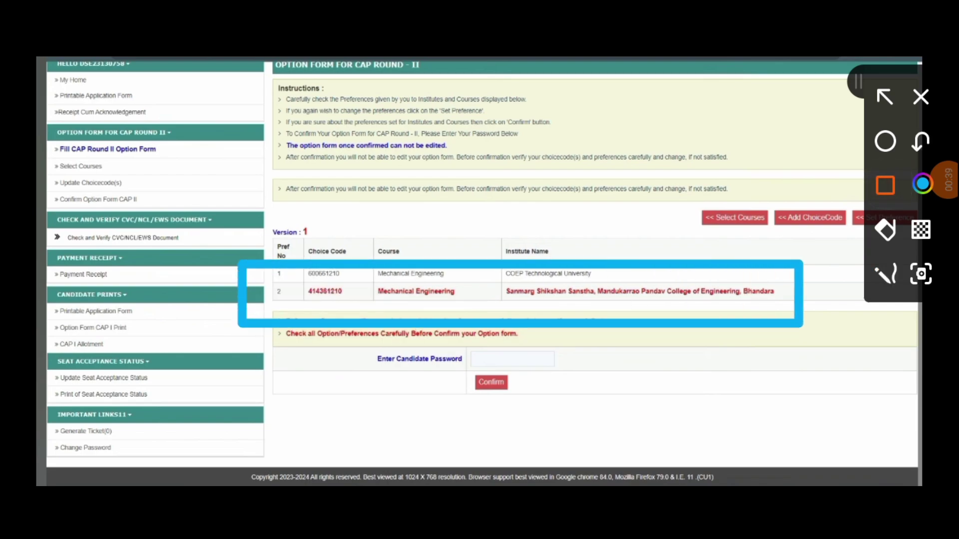
left_click(921, 97)
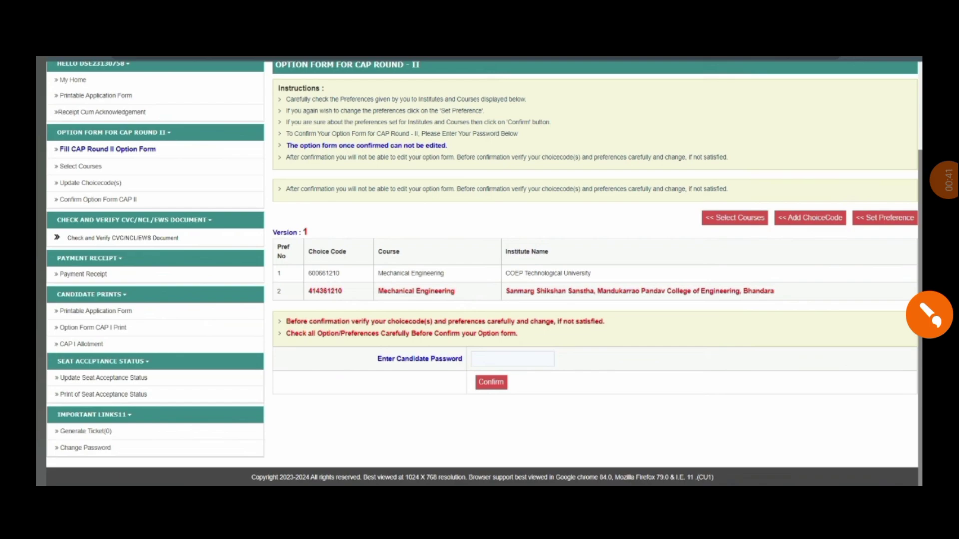
Frame the candidate password field and the Confirm button below it with blue rectangles
left_click(929, 314)
left_click(885, 185)
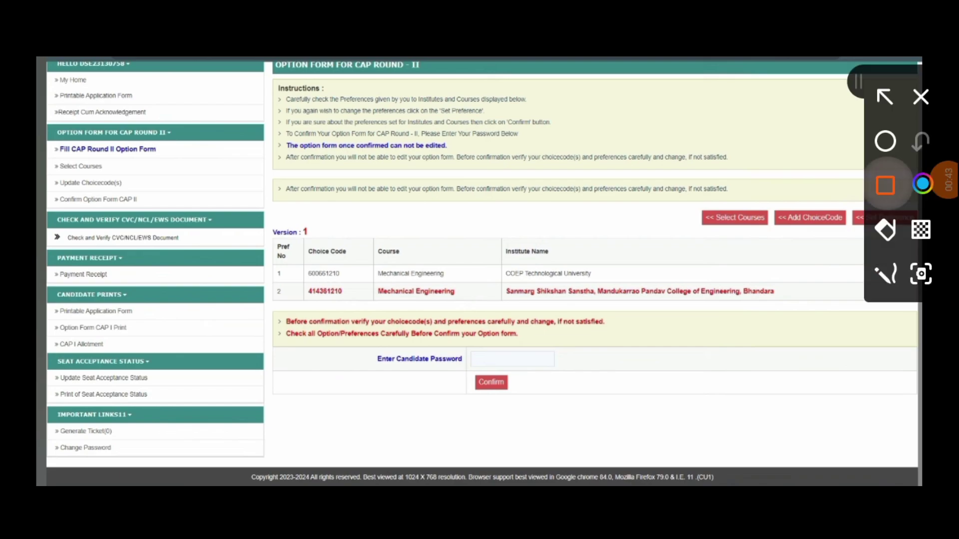
mouse_move(386, 320)
left_mouse_down()
mouse_move(441, 349)
mouse_move(584, 371)
left_mouse_up()
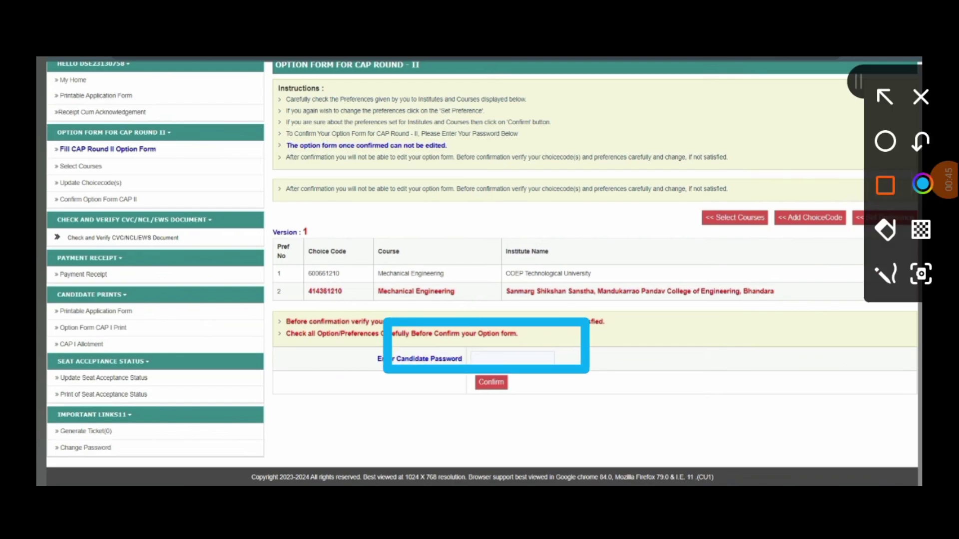
left_click_drag(425, 363, 574, 399)
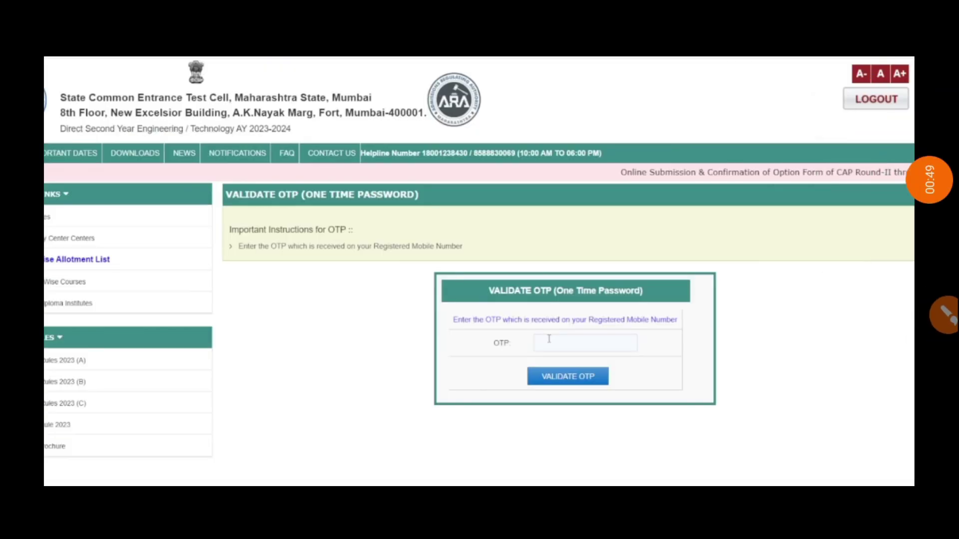
Frame the OTP field and the Validate OTP button with separate blue rectangles and clear both frames
left_click(929, 179)
left_click(885, 185)
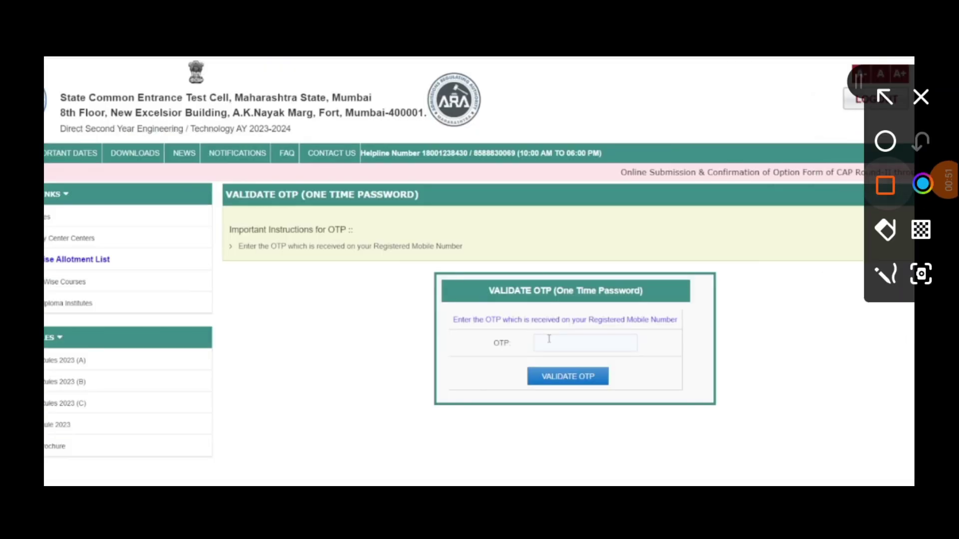
mouse_move(455, 317)
left_mouse_down()
mouse_move(659, 341)
mouse_move(673, 352)
left_mouse_up()
left_click_drag(489, 363, 672, 403)
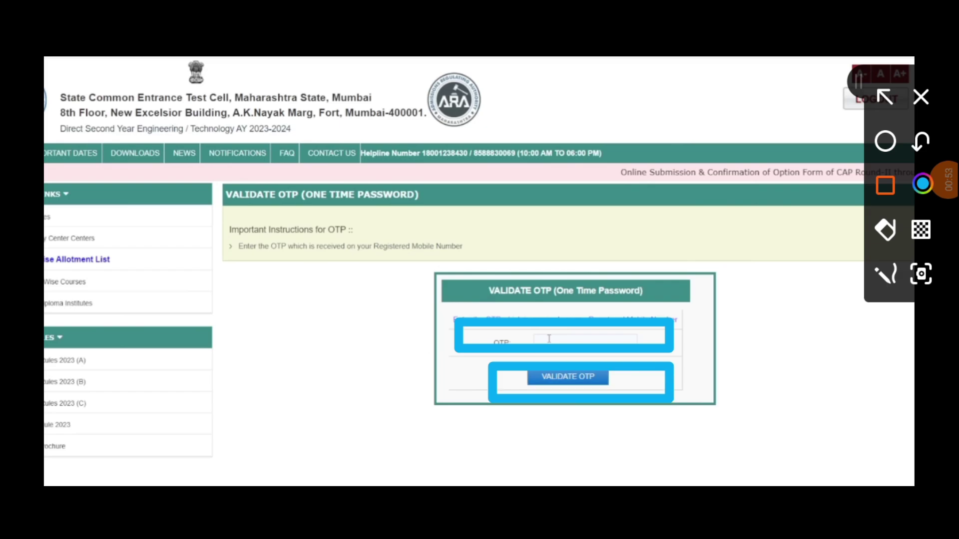
left_click(920, 97)
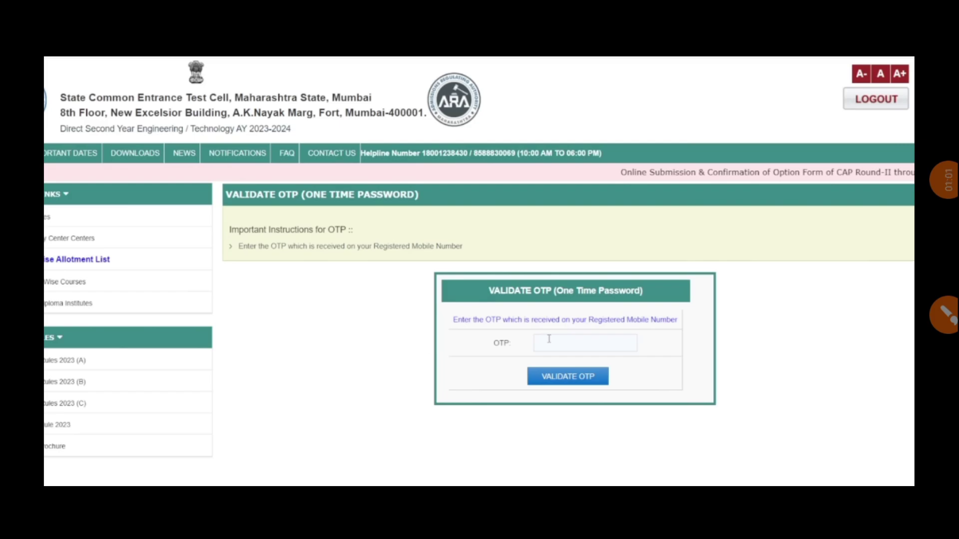
Draw blue freehand strokes across the OTP validation page and clear them
left_click(944, 315)
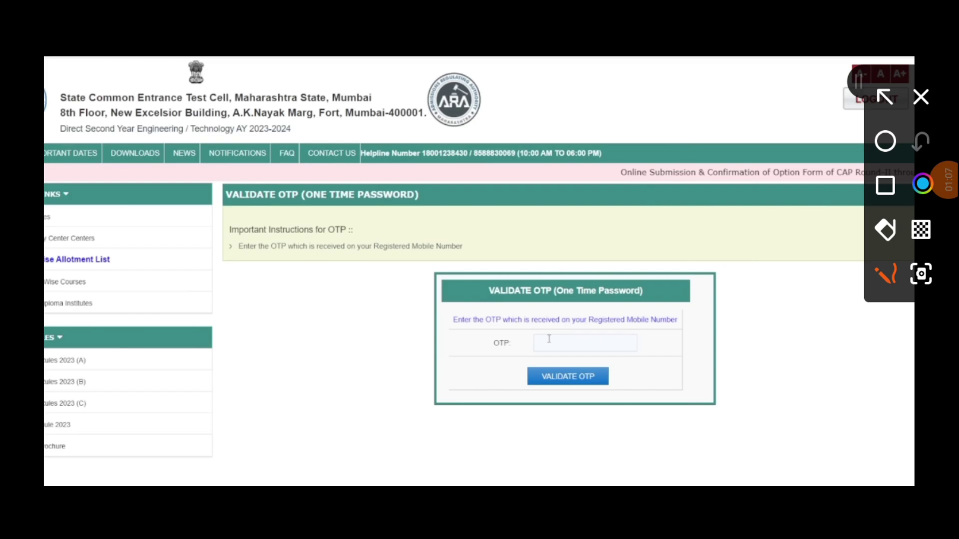
left_click_drag(243, 295, 353, 403)
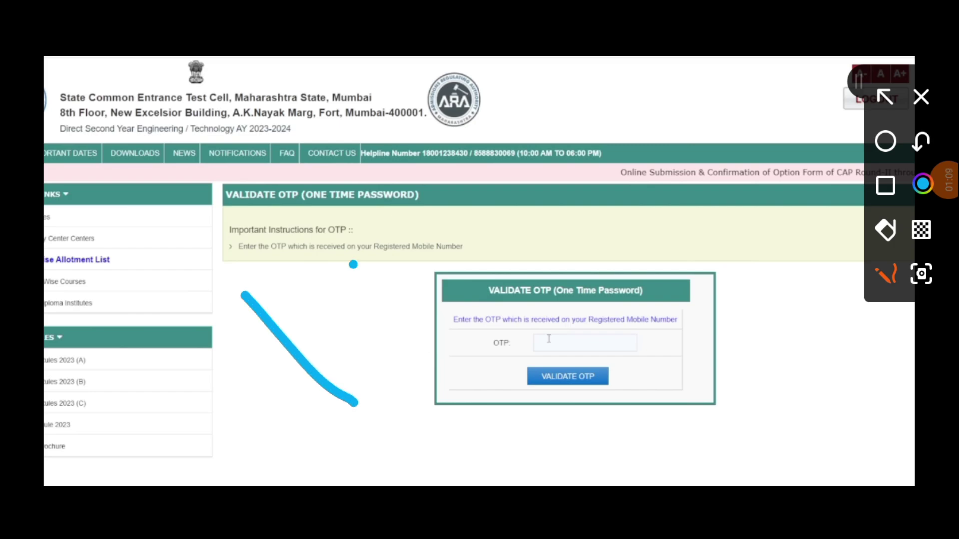
left_click_drag(350, 263, 381, 361)
mouse_move(350, 264)
left_mouse_down()
mouse_move(423, 214)
mouse_move(461, 215)
left_mouse_up()
mouse_move(572, 315)
left_mouse_down()
mouse_move(662, 272)
mouse_move(642, 372)
left_mouse_up()
mouse_move(719, 245)
left_mouse_down()
mouse_move(751, 263)
mouse_move(697, 249)
left_mouse_up()
mouse_move(744, 196)
left_mouse_down()
mouse_move(772, 215)
mouse_move(797, 121)
left_mouse_up()
left_click(920, 97)
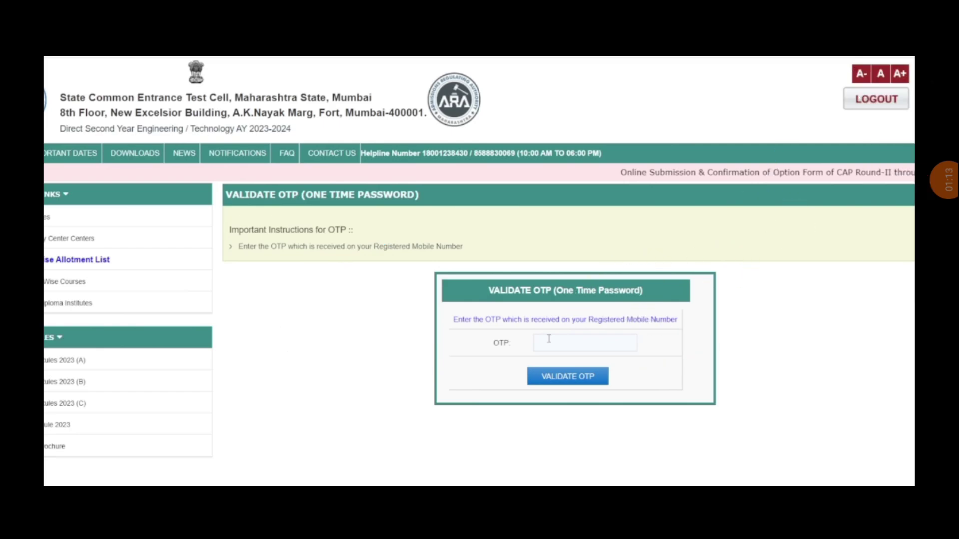